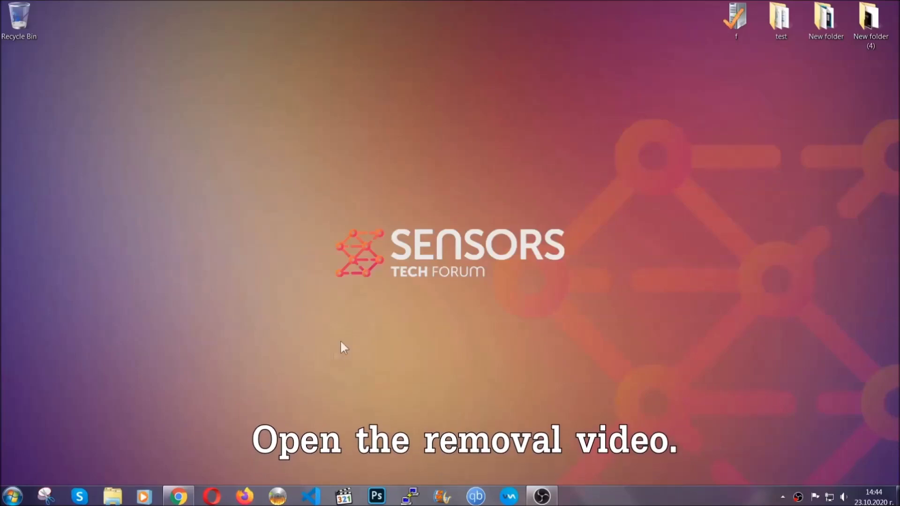
# Follow the video's description link to SensorsTechForum and download SpyHunter-Installer.exe.
pyautogui.click(178, 497)
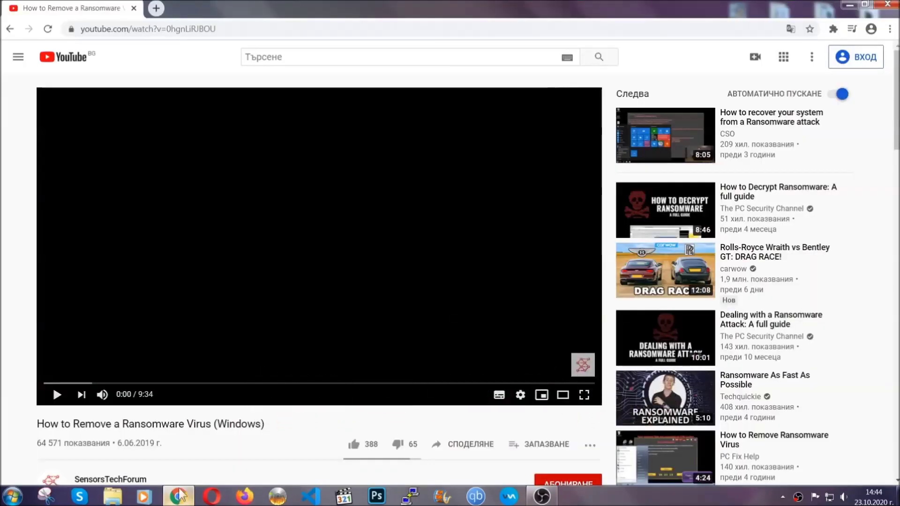
pyautogui.scroll(-4, 162, 389)
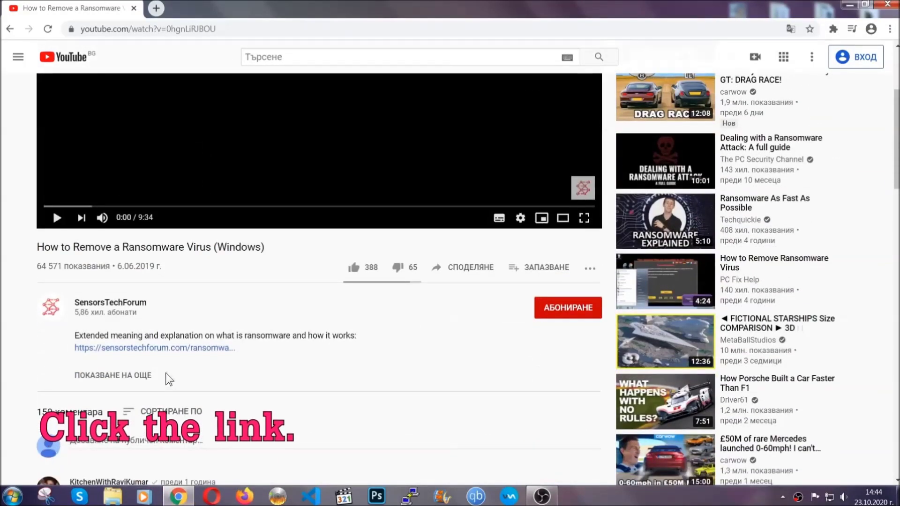
pyautogui.click(178, 348)
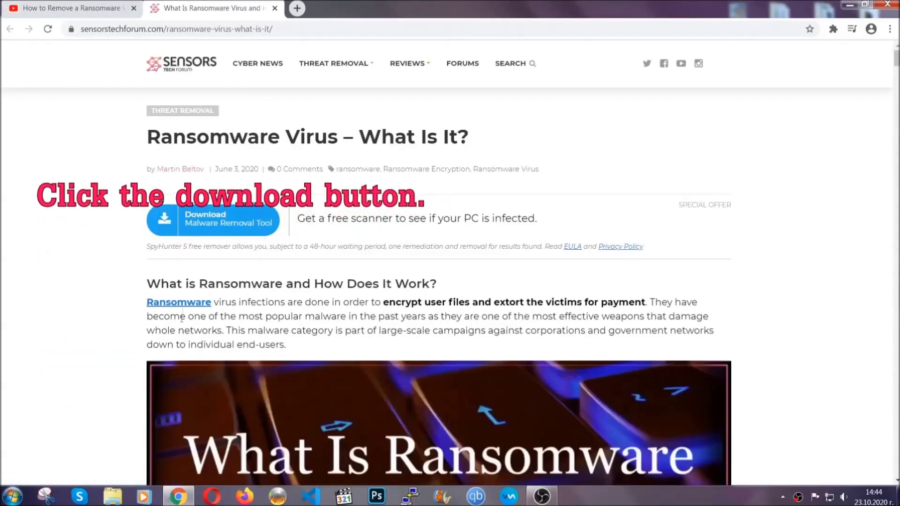
pyautogui.click(204, 224)
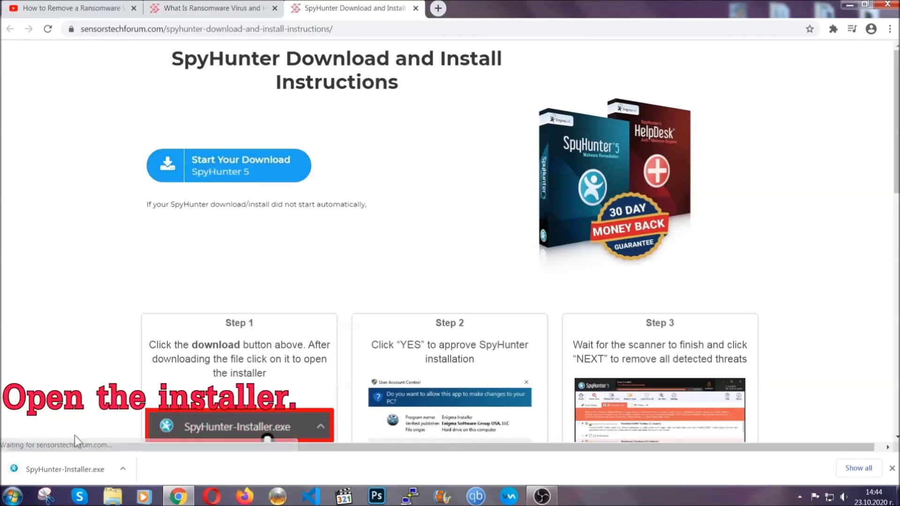
# Run SpyHunter-Installer.exe, choose English, accept the EULA and install SpyHunter 5.
pyautogui.click(64, 468)
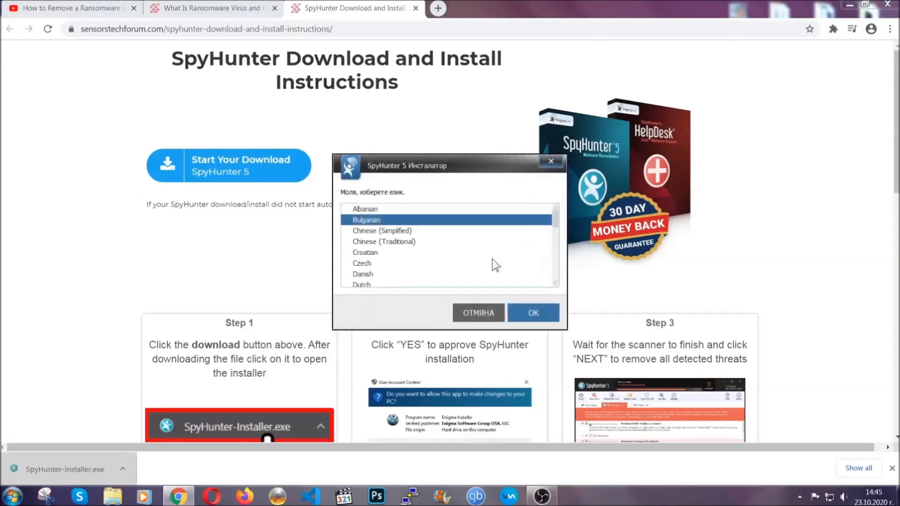
pyautogui.scroll(-1, 463, 263)
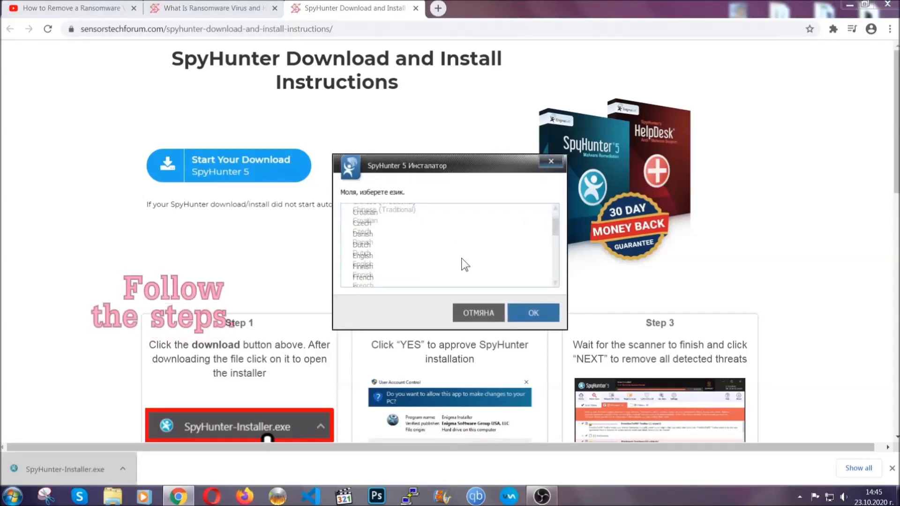
pyautogui.click(424, 256)
pyautogui.click(522, 312)
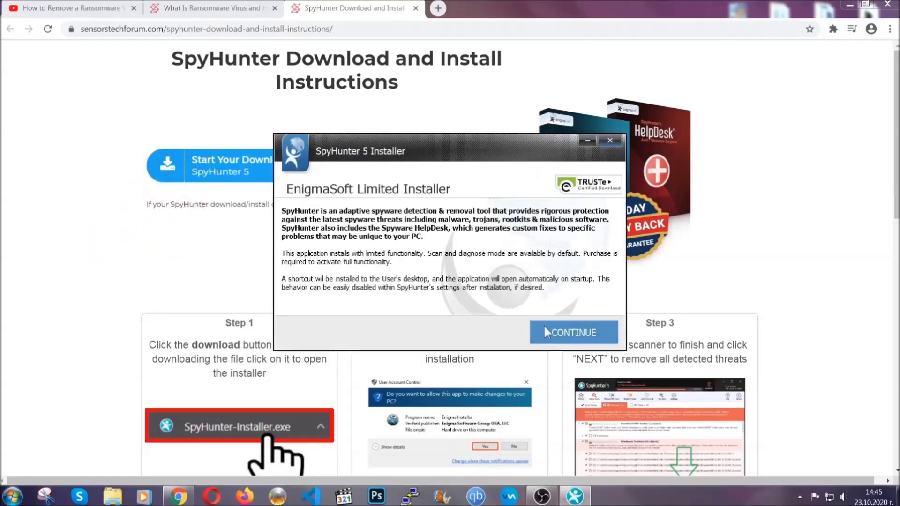
pyautogui.click(545, 328)
pyautogui.click(516, 303)
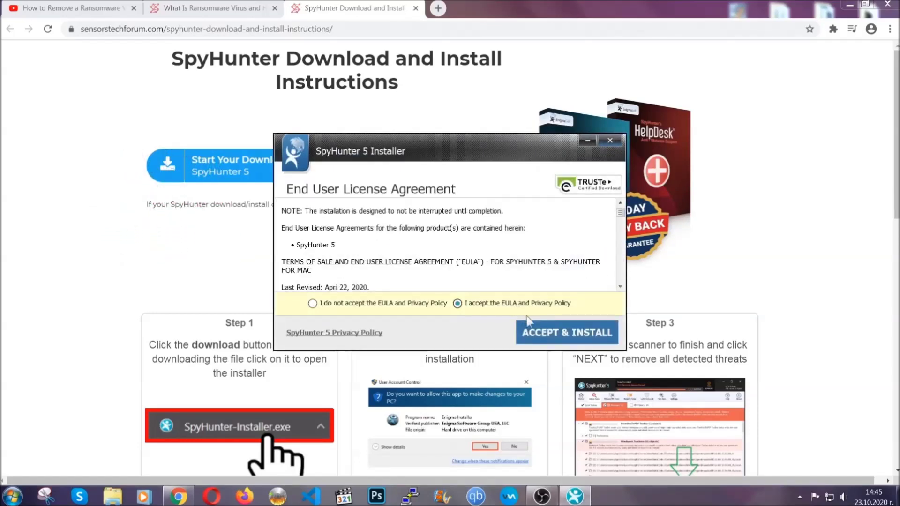
pyautogui.click(537, 328)
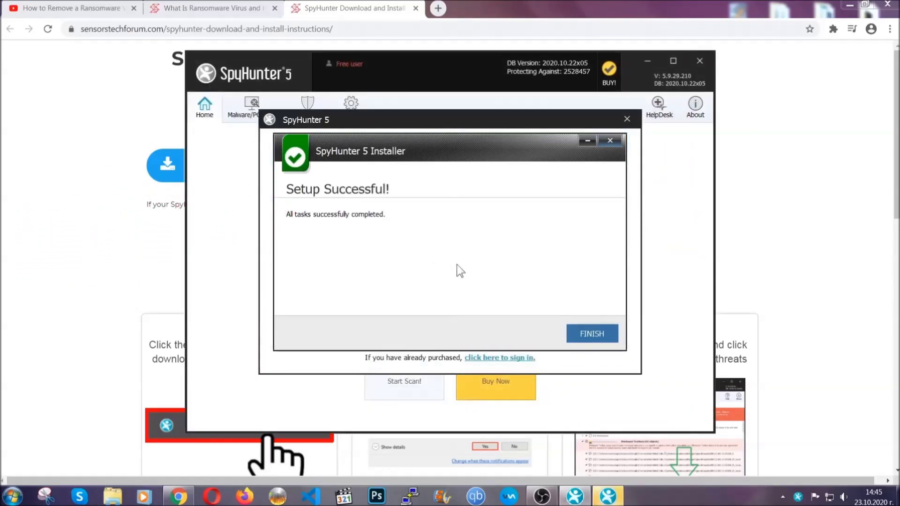
# Close the installer and, after the scan, select Keygen.exe under PUPs for removal.
pyautogui.click(576, 334)
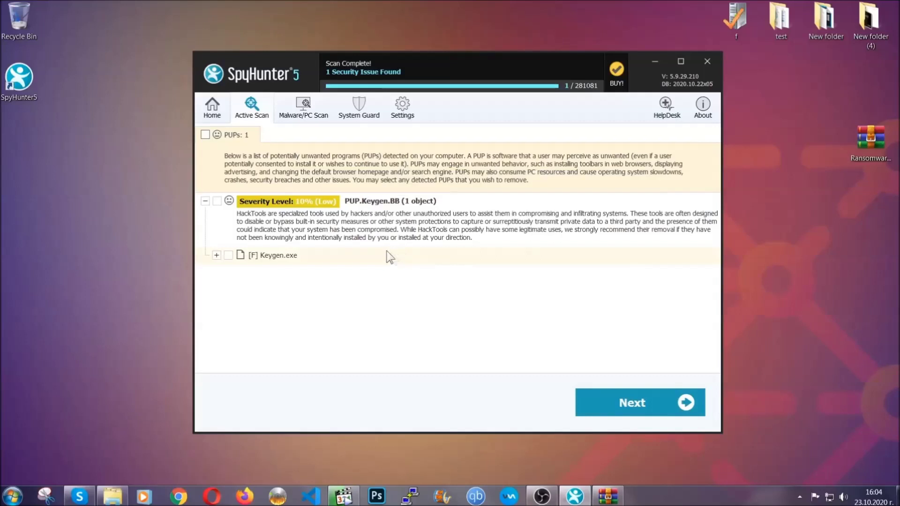
pyautogui.click(205, 135)
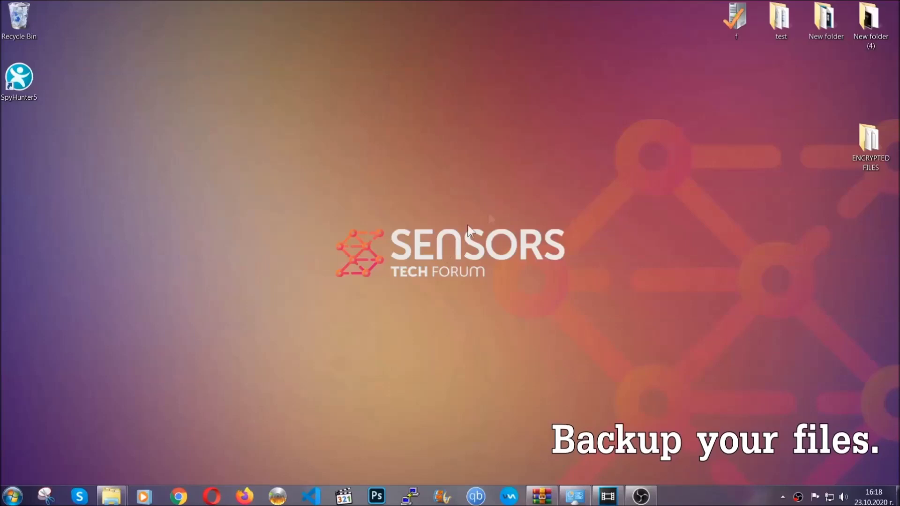
# Copy all six .efji files from the ENCRYPTED FILES folder.
pyautogui.doubleClick(863, 144)
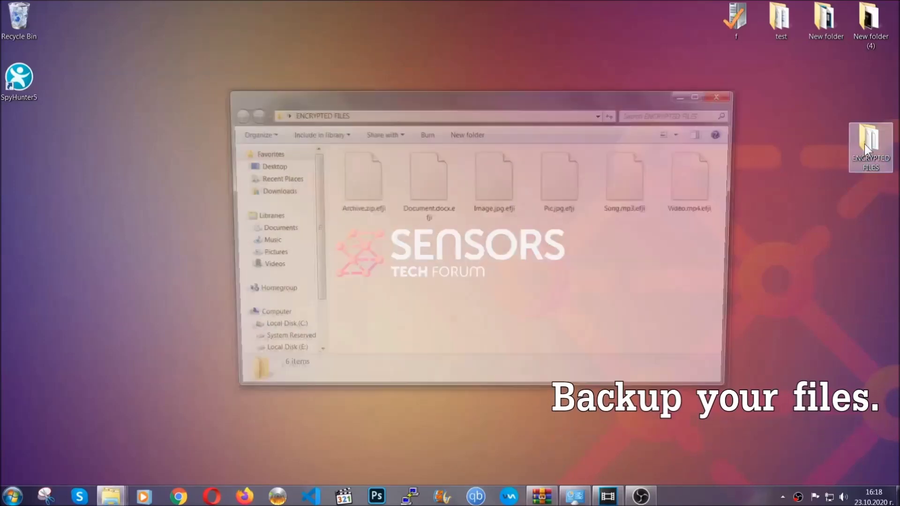
pyautogui.moveTo(337, 241); pyautogui.dragTo(703, 169)
pyautogui.rightClick(703, 167)
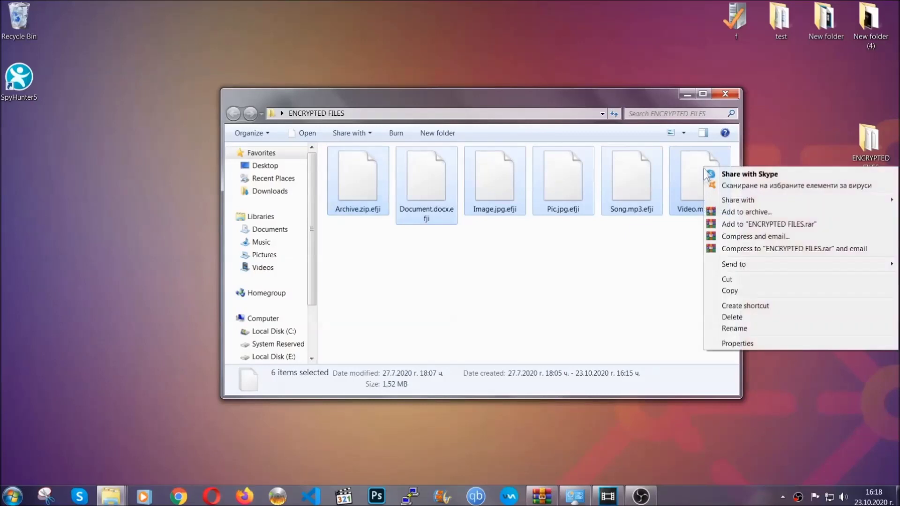
pyautogui.click(729, 291)
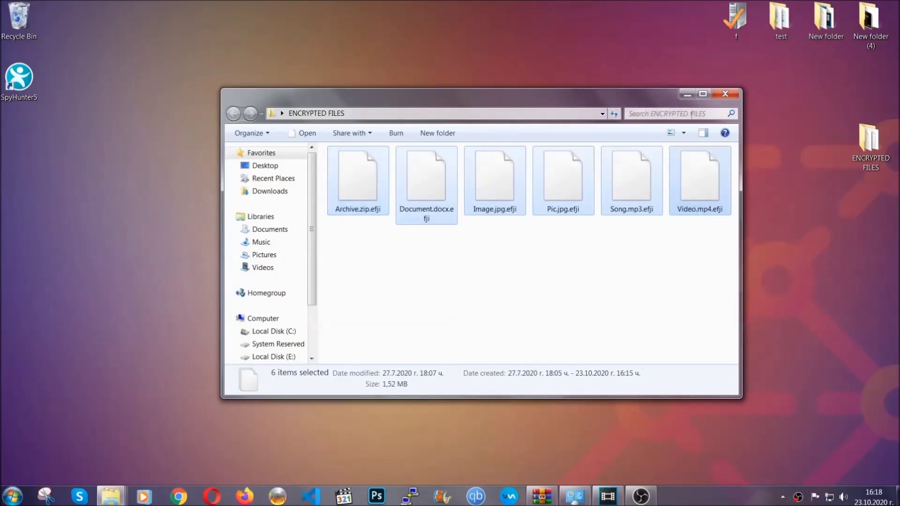
# Paste the six files onto FLASH DRIVE (H:) and close the drive window.
pyautogui.click(687, 94)
pyautogui.click(12, 496)
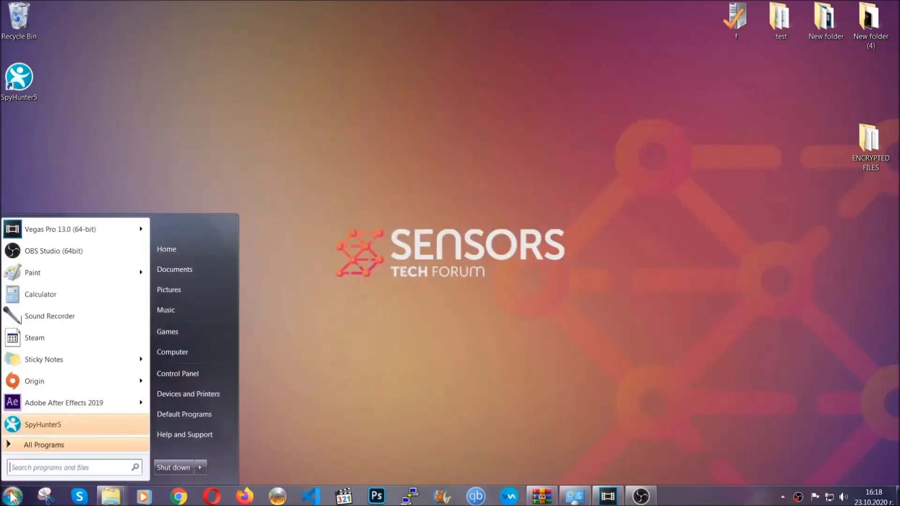
pyautogui.click(171, 353)
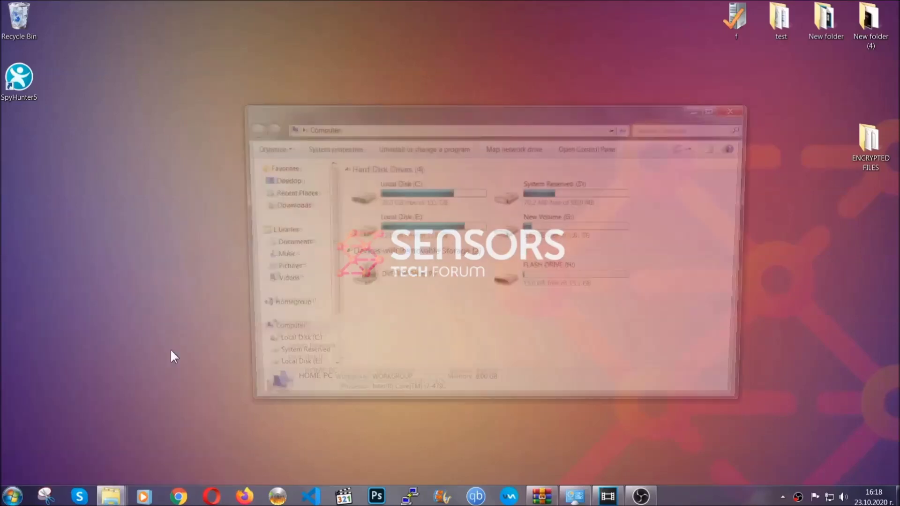
pyautogui.doubleClick(567, 277)
pyautogui.rightClick(388, 210)
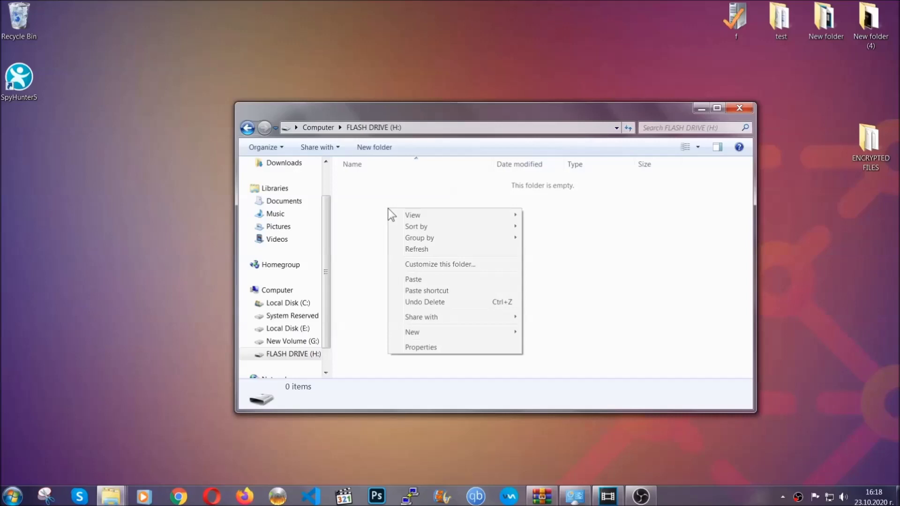
pyautogui.click(410, 279)
pyautogui.click(410, 280)
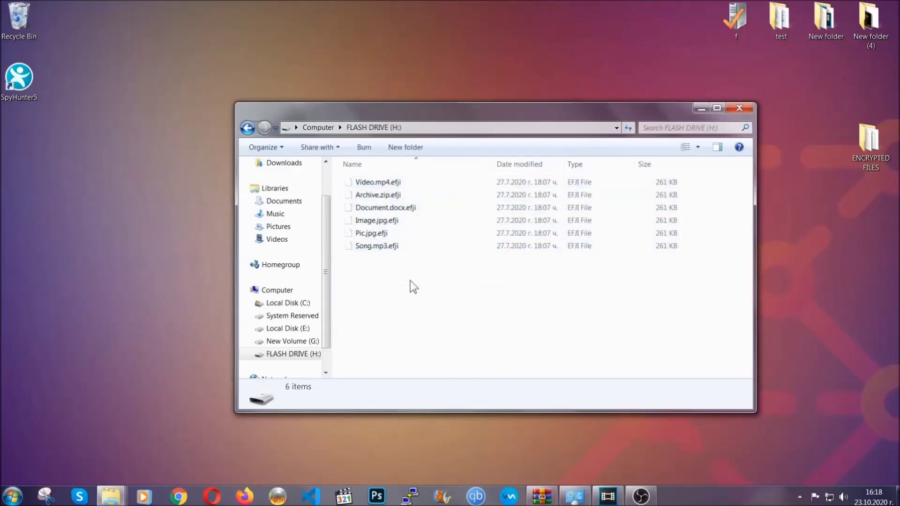
pyautogui.click(742, 107)
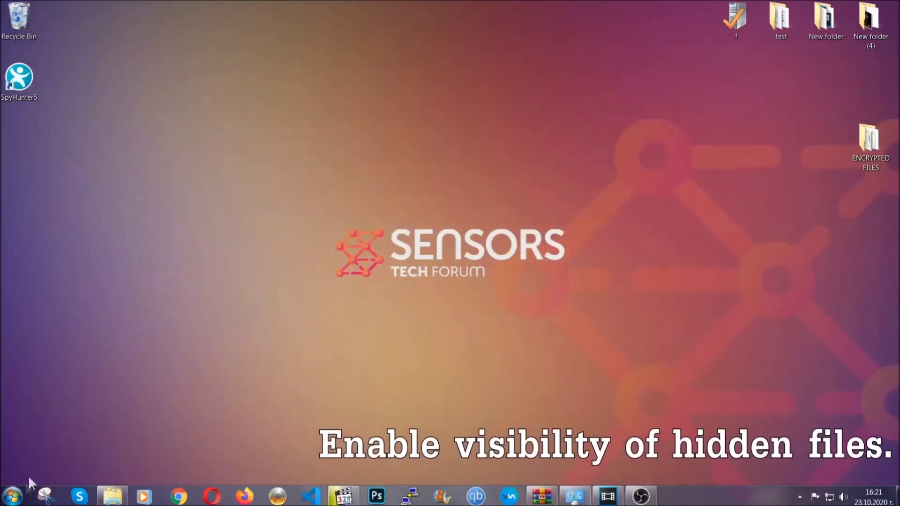
# Via Start search 'show hidden files and folders', apply Show hidden files, folders, and drives.
pyautogui.click(12, 496)
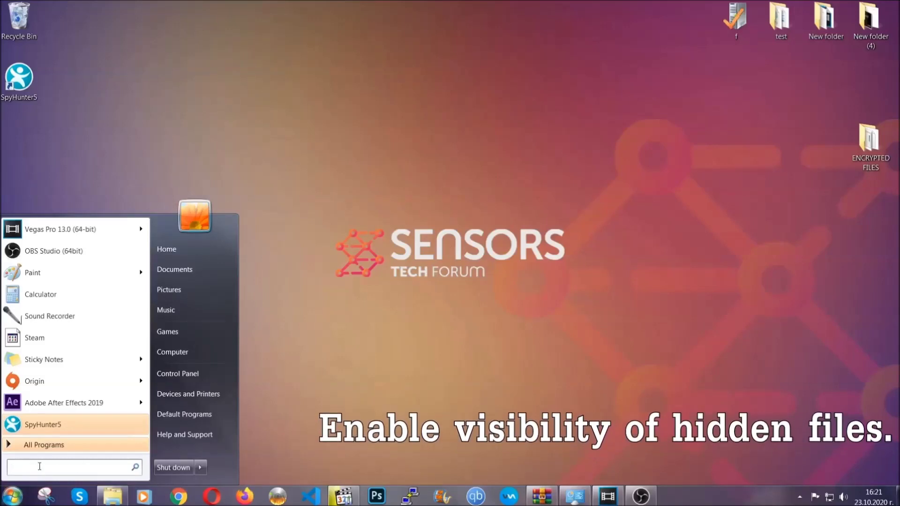
pyautogui.write('s')
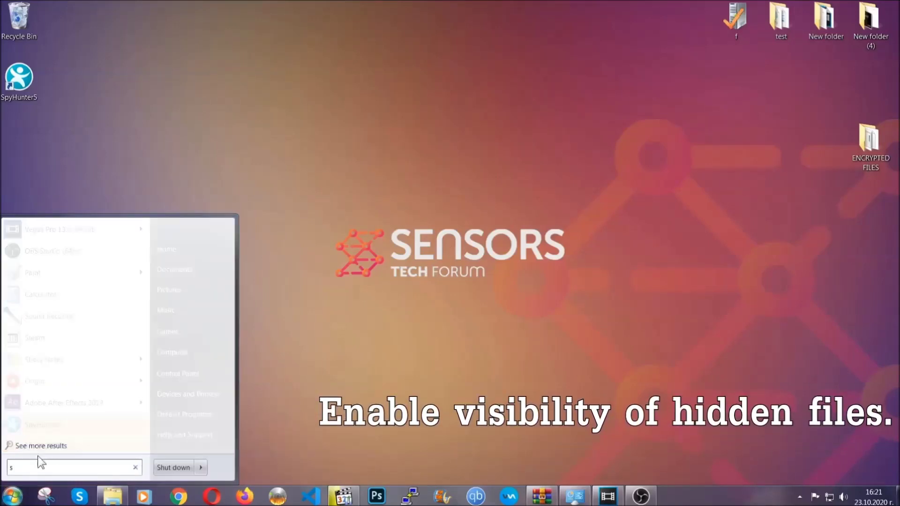
pyautogui.write('how h')
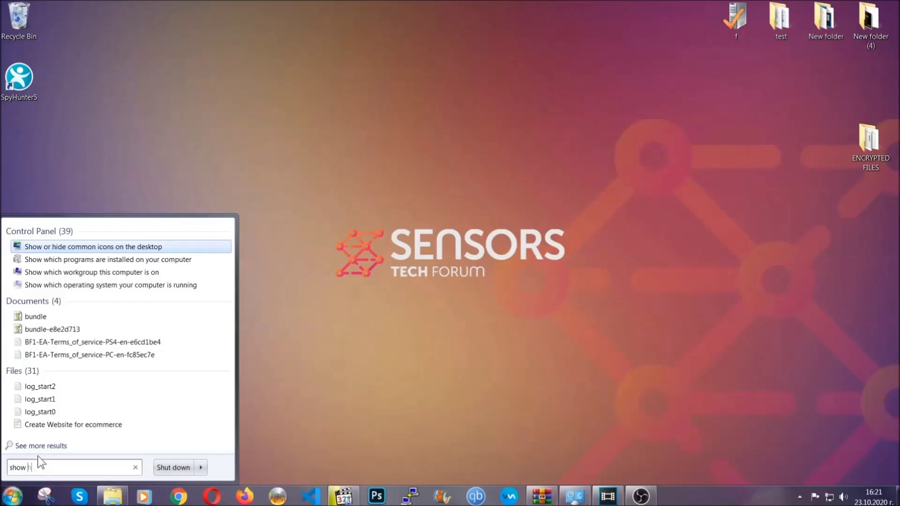
pyautogui.write('idden files and folders')
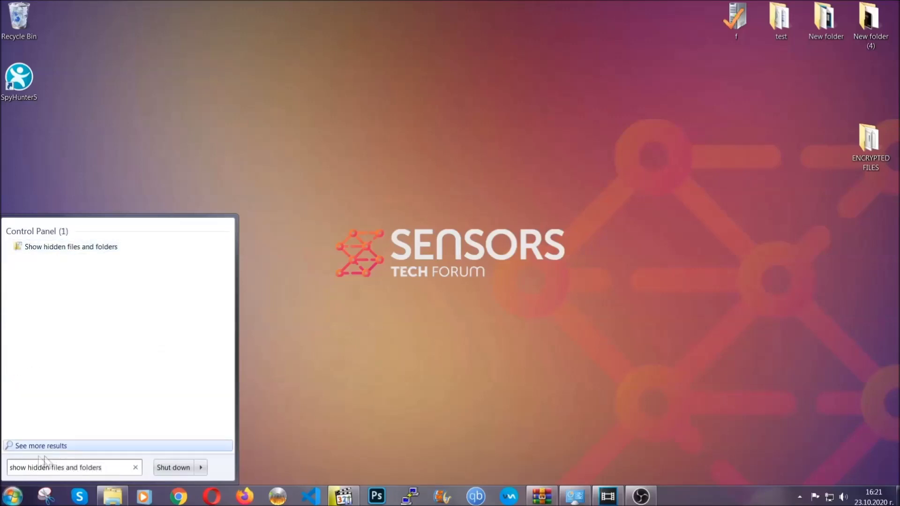
pyautogui.click(106, 248)
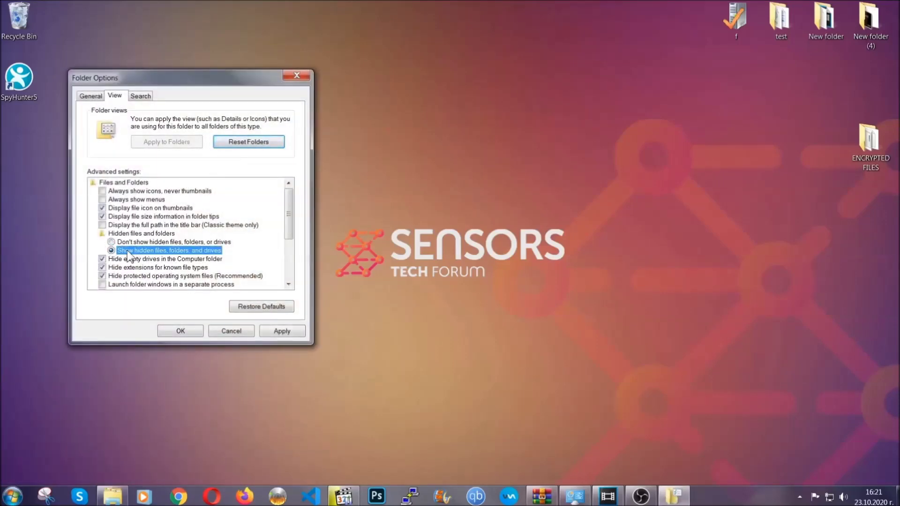
pyautogui.click(278, 334)
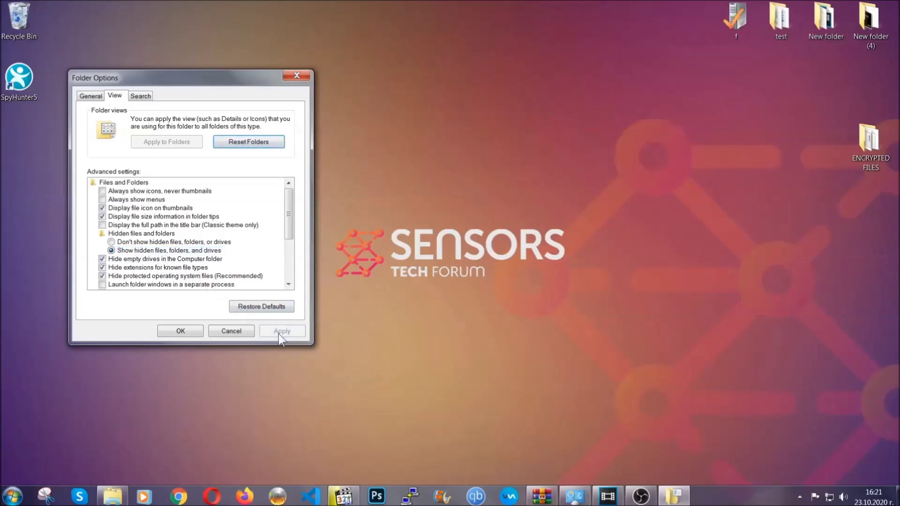
pyautogui.click(180, 331)
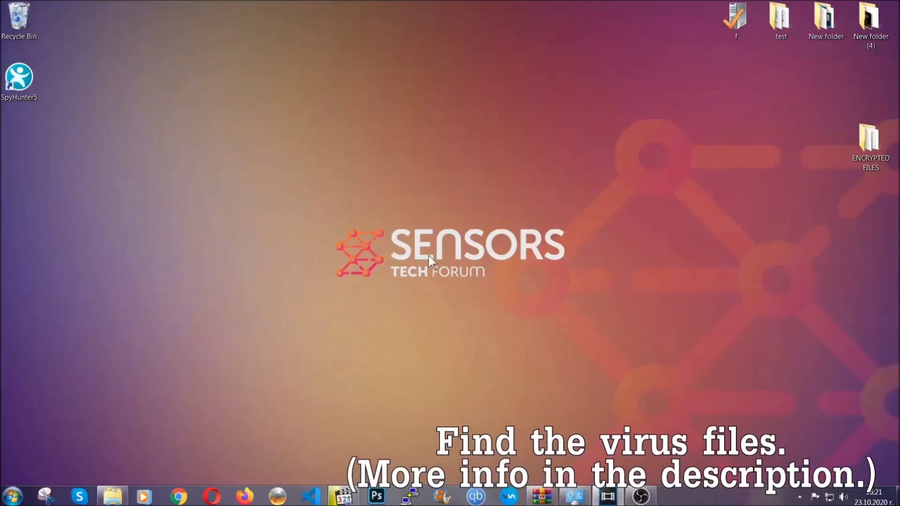
# Search the whole computer for 'fileextension:exe Example Virus'.
pyautogui.click(12, 496)
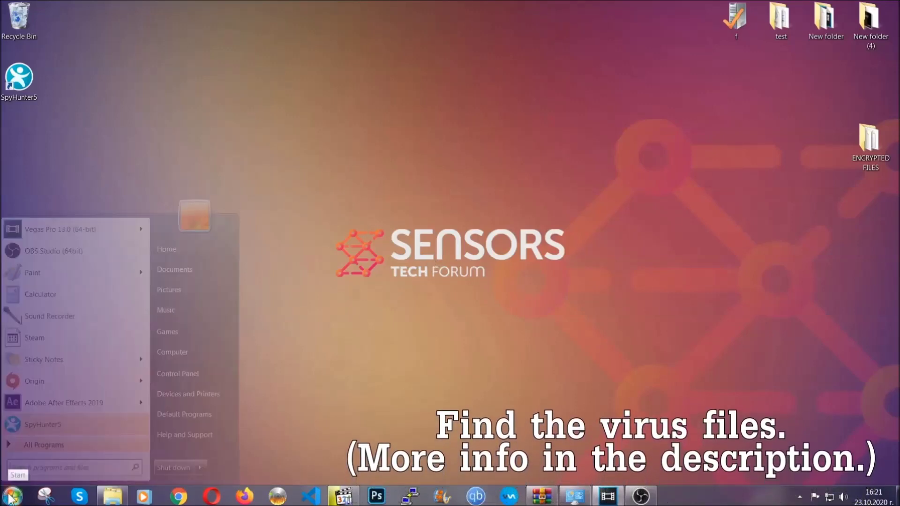
pyautogui.click(185, 352)
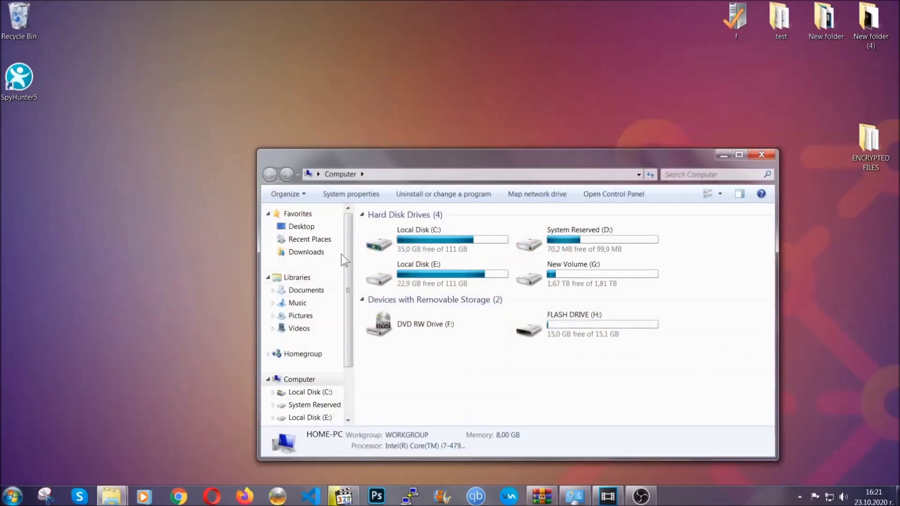
pyautogui.moveTo(483, 166); pyautogui.dragTo(430, 122)
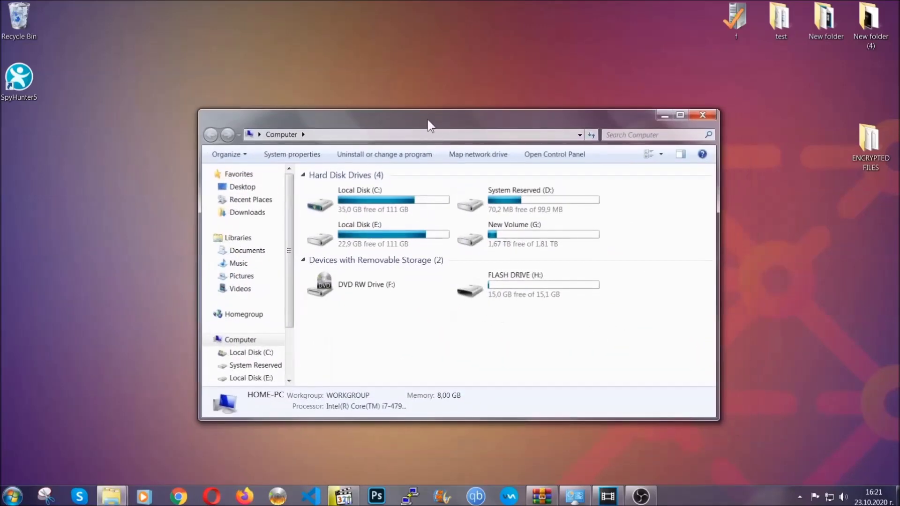
pyautogui.click(614, 134)
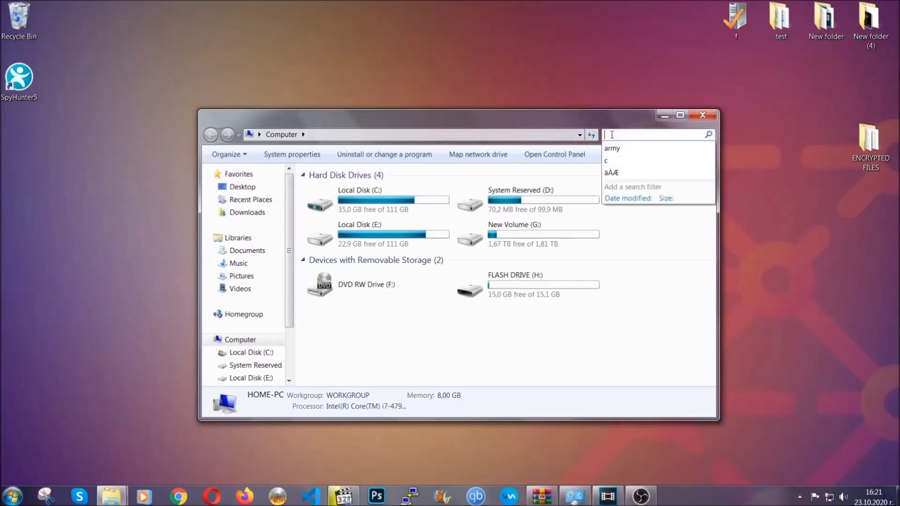
pyautogui.write('fileex')
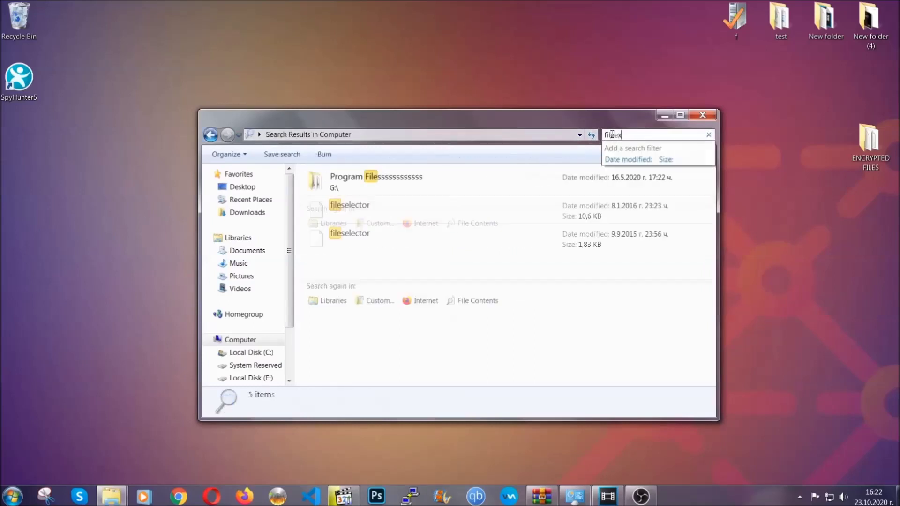
pyautogui.write('tension')
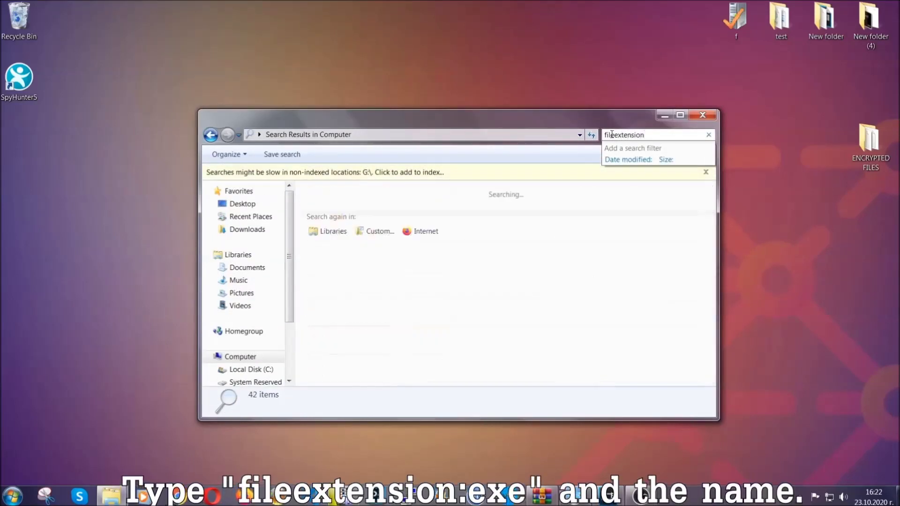
pyautogui.write(':exe Ex')
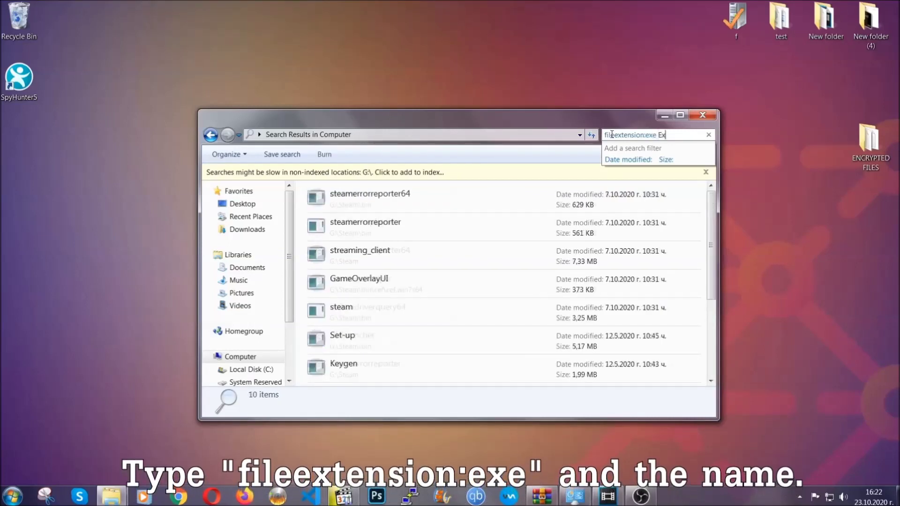
pyautogui.write('ample Virs')
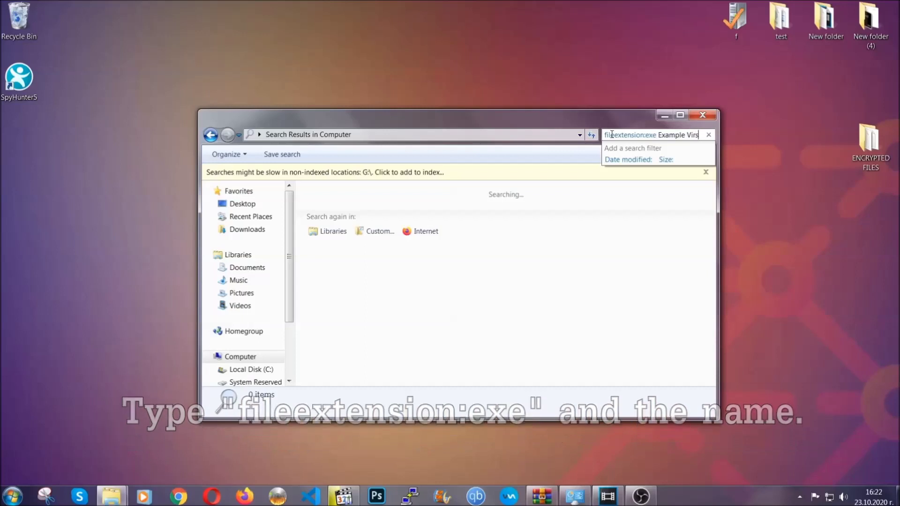
pyautogui.press('BackSpace')
pyautogui.write('us Name')
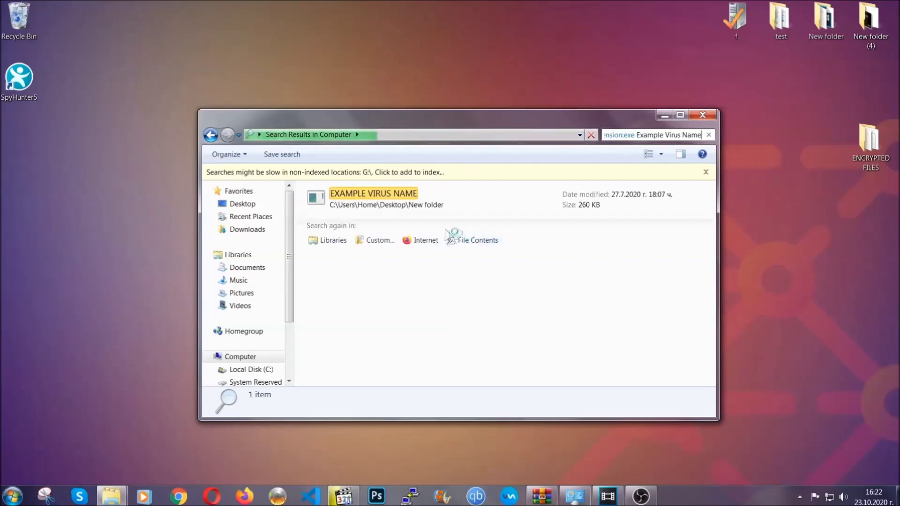
# Delete the EXAMPLE VIRUS NAME result to the Recycle Bin and close Explorer.
pyautogui.click(393, 192)
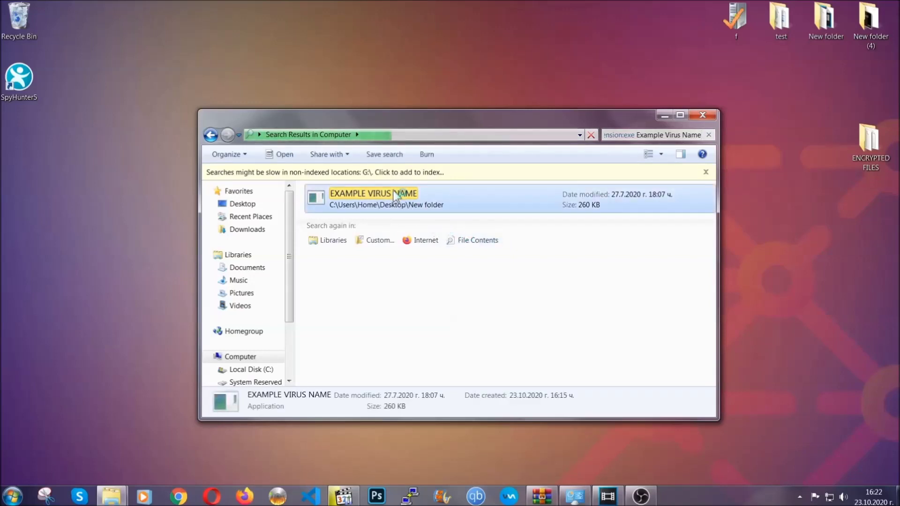
pyautogui.rightClick(396, 196)
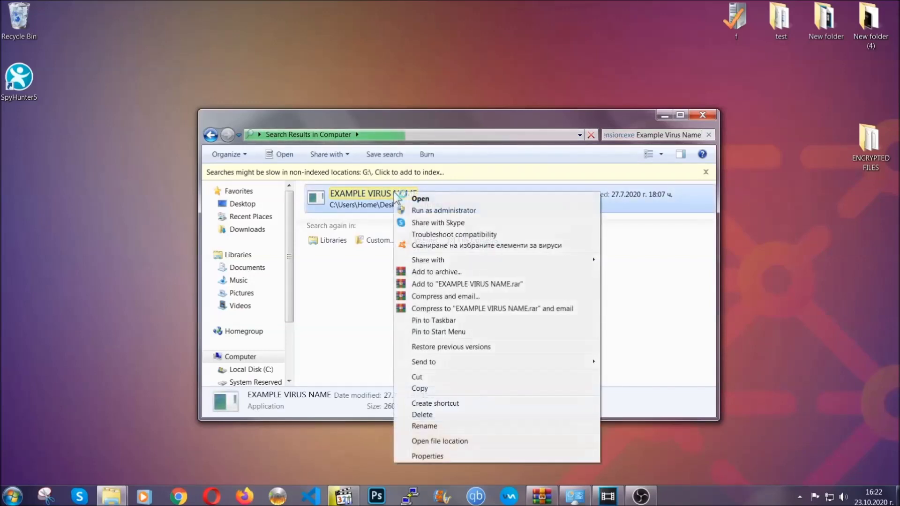
pyautogui.click(434, 415)
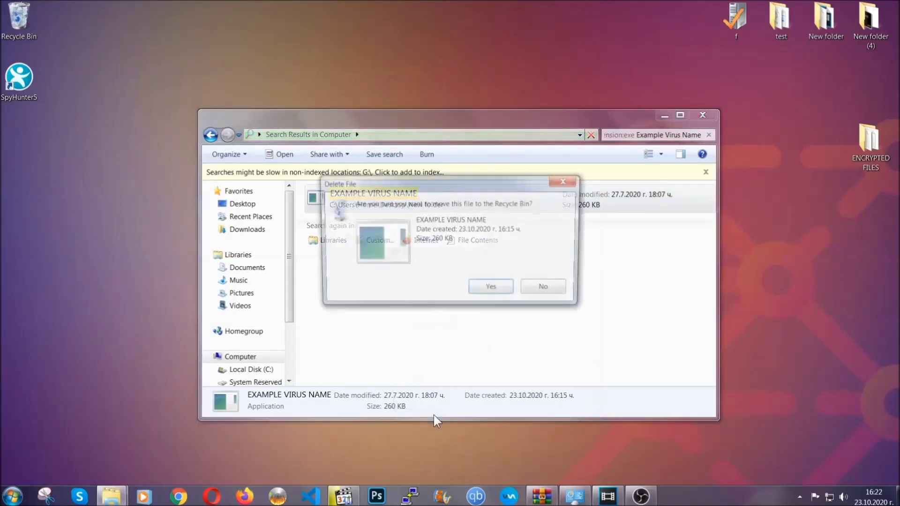
pyautogui.click(492, 290)
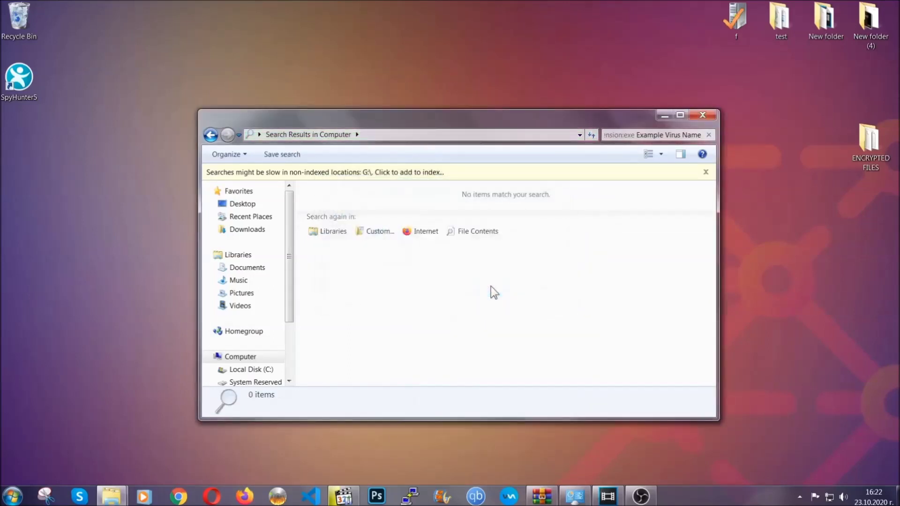
pyautogui.click(703, 115)
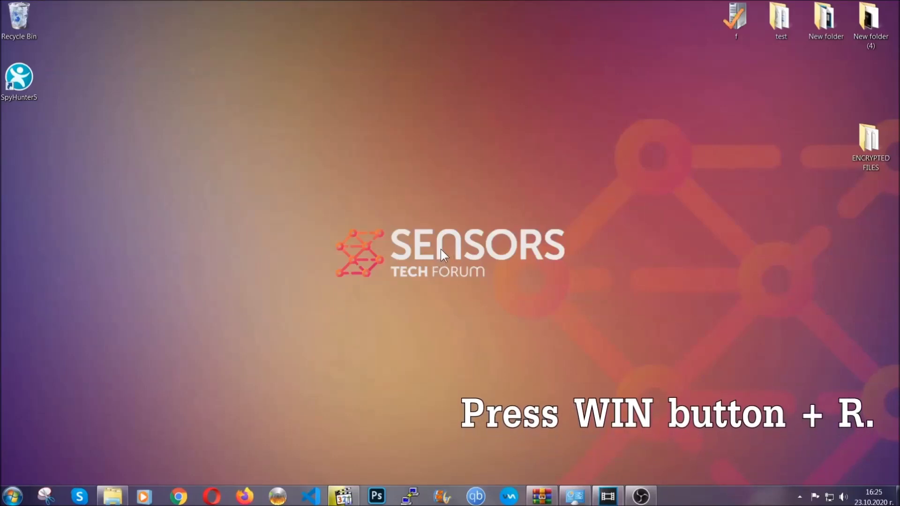
# Launch REGEDIT via Win+R and export the whole registry to the desktop as BACKUP.
pyautogui.press('super+r')
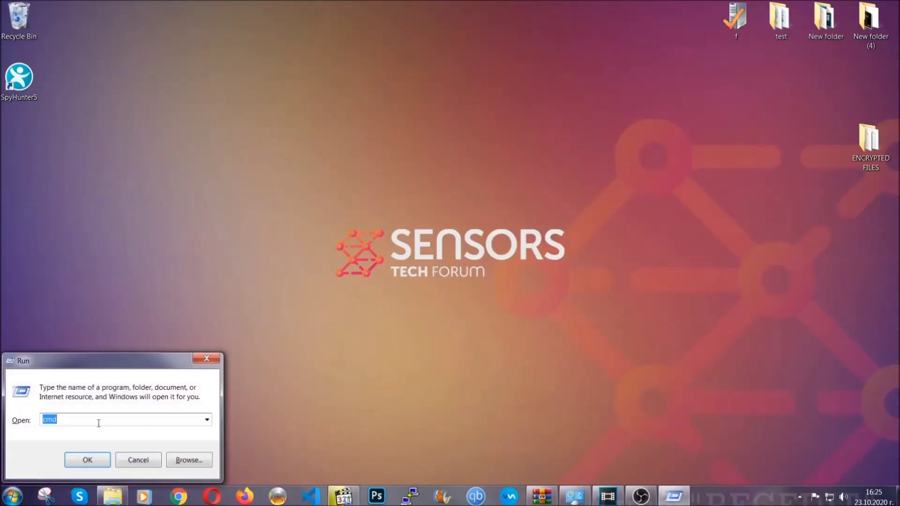
pyautogui.write('REGEDIT')
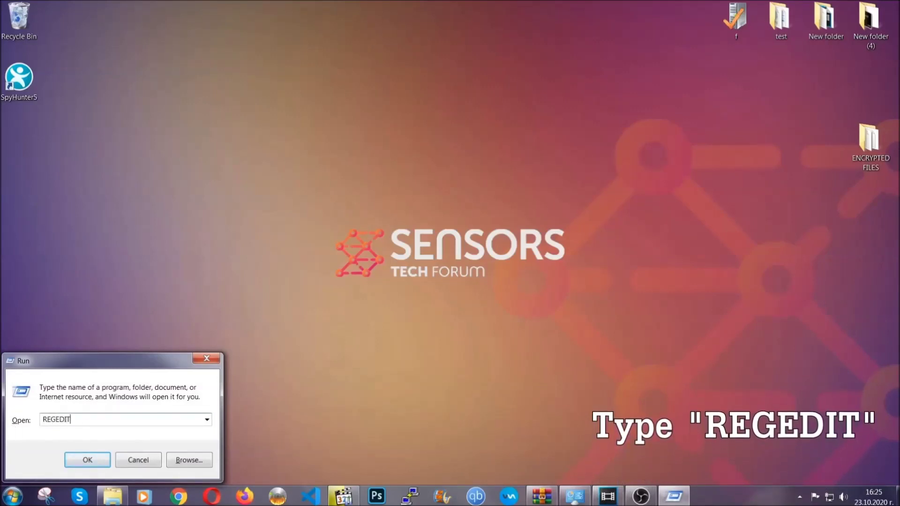
pyautogui.click(77, 458)
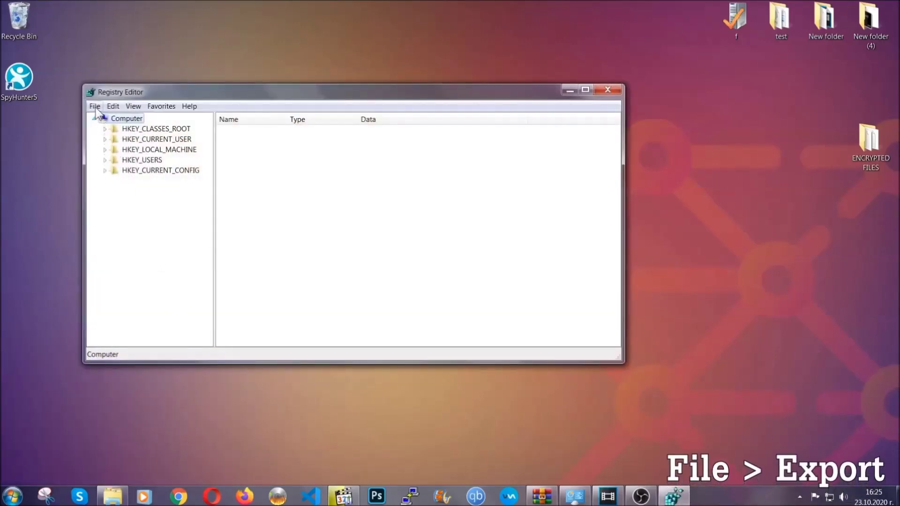
pyautogui.click(95, 107)
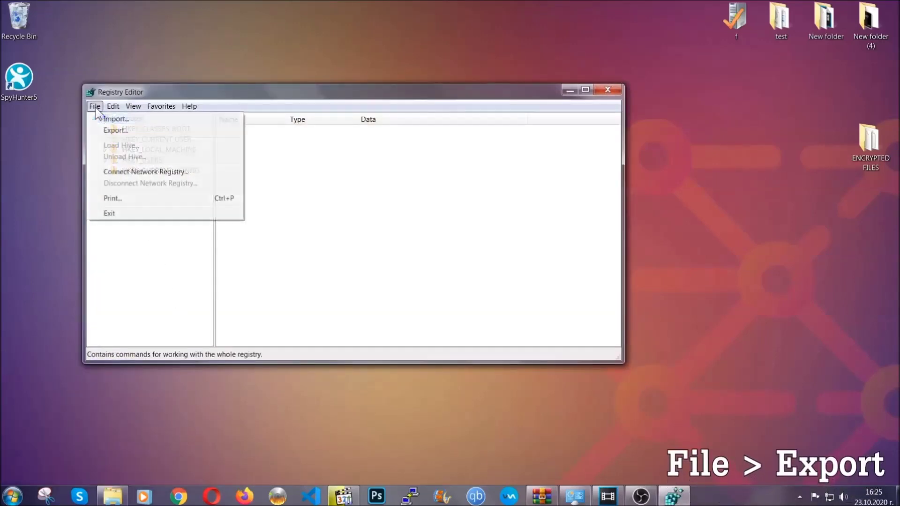
pyautogui.click(117, 129)
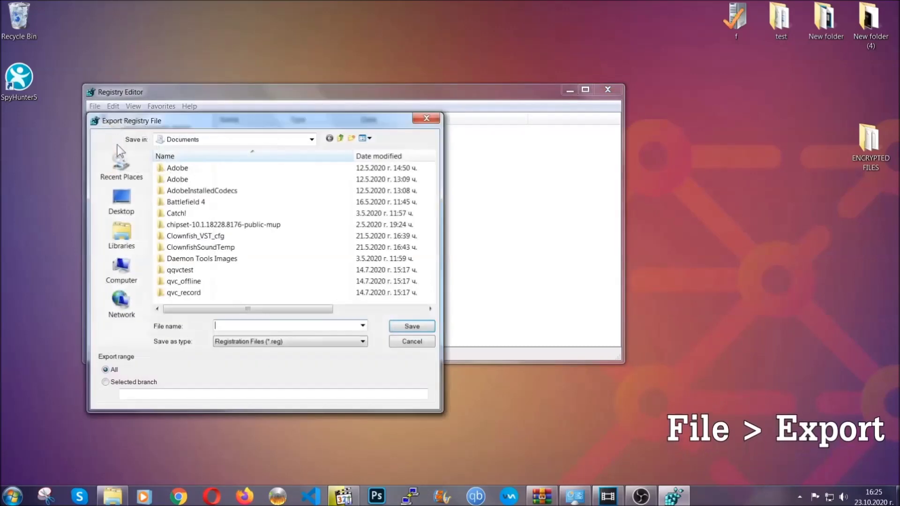
pyautogui.click(116, 198)
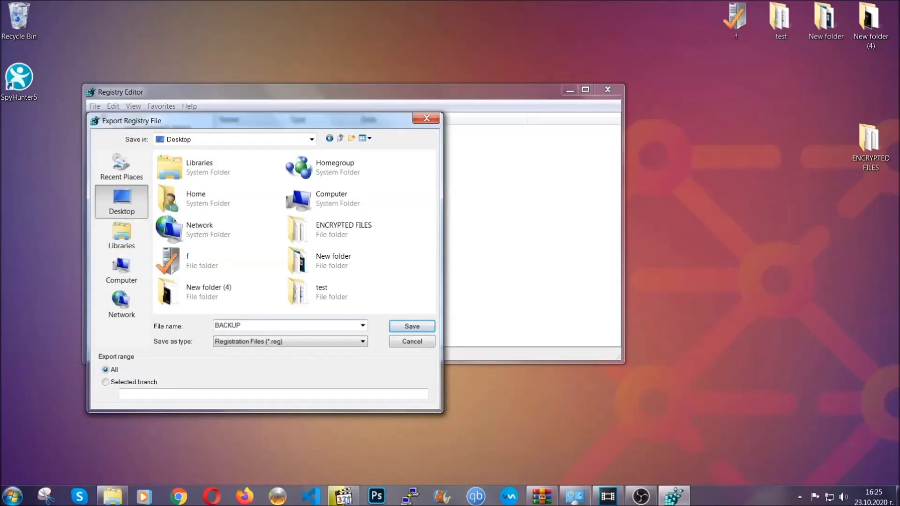
pyautogui.click(405, 328)
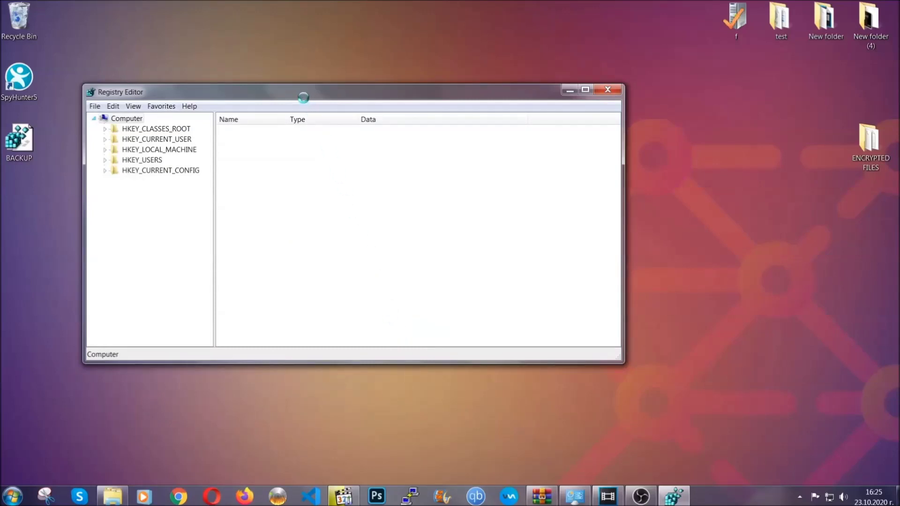
# Search the registry keys for 'RunOnce', landing on HKCU\...\CurrentVersion\RunOnce.
pyautogui.moveTo(303, 98); pyautogui.dragTo(392, 126)
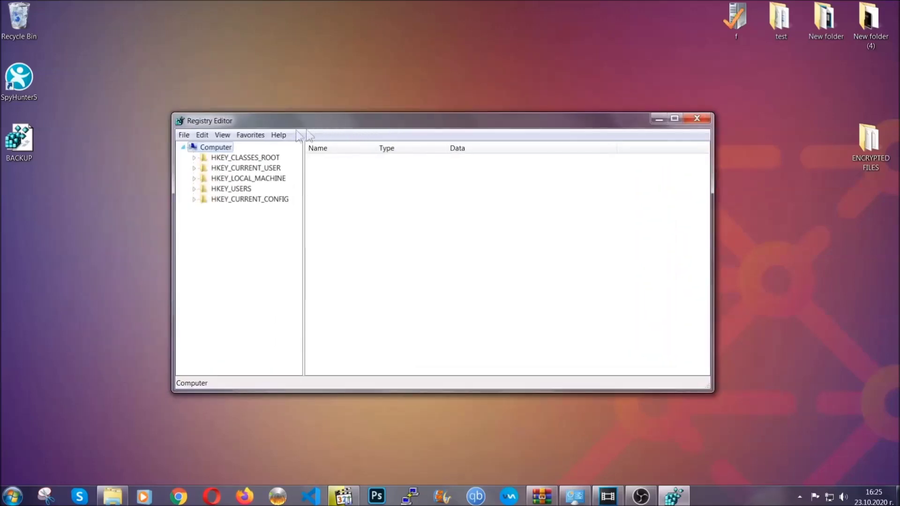
pyautogui.click(183, 135)
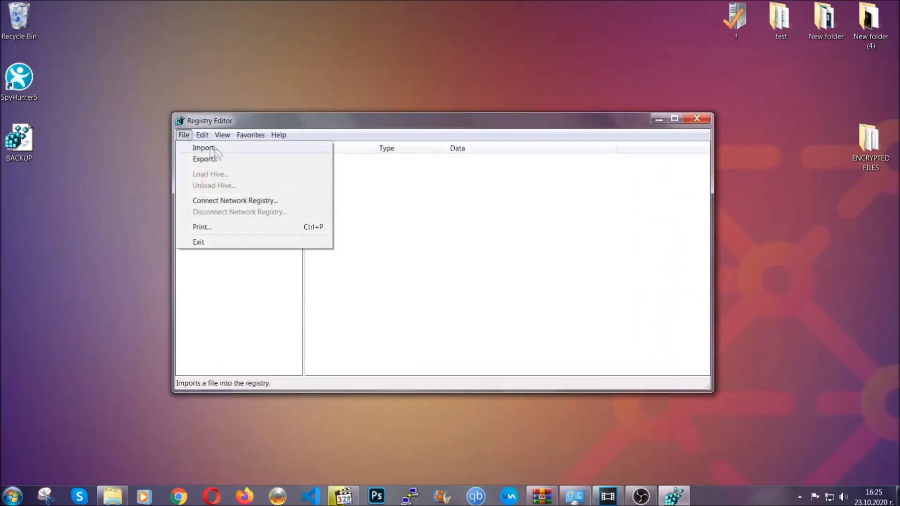
pyautogui.click(184, 135)
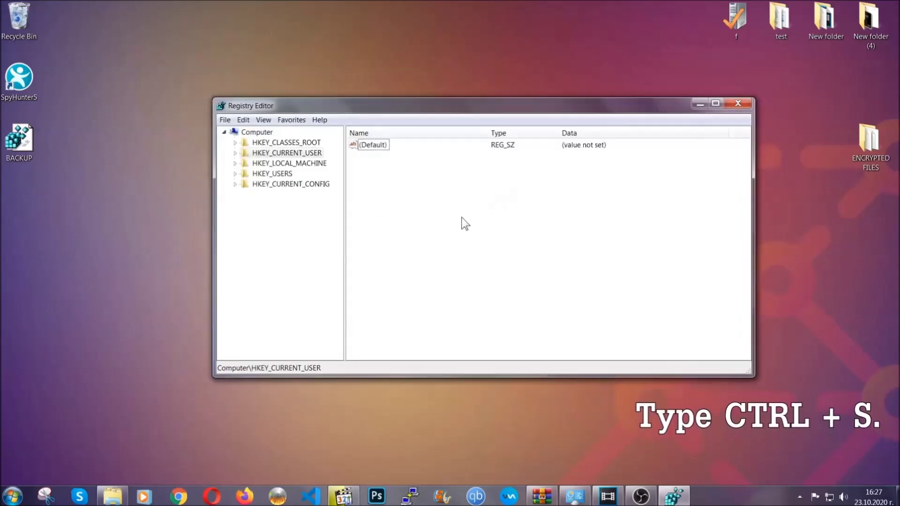
pyautogui.hotkey('ctrl', 'f')
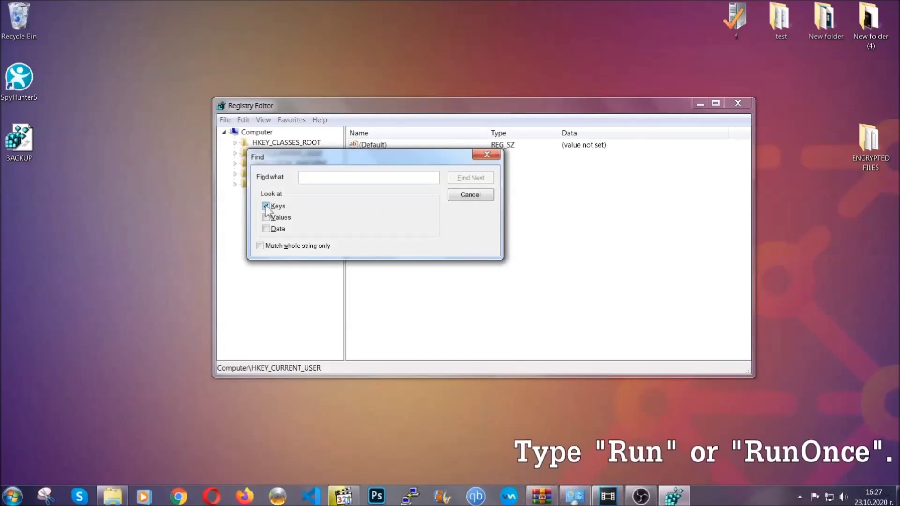
pyautogui.write('R')
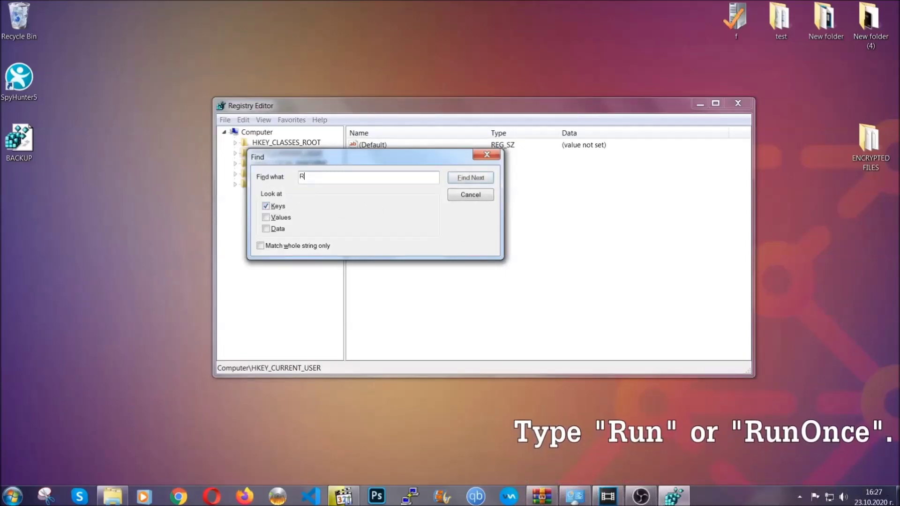
pyautogui.write('unOnce')
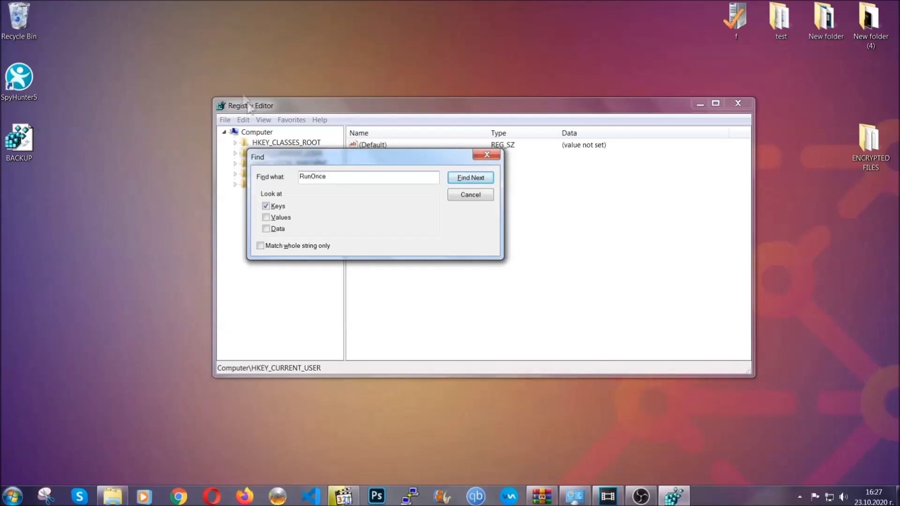
pyautogui.click(480, 180)
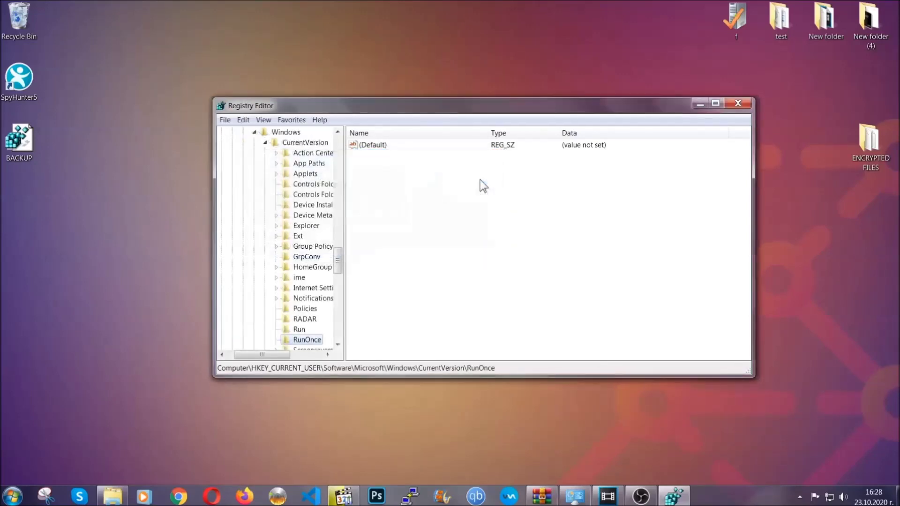
pyautogui.scroll(-3, 340, 260)
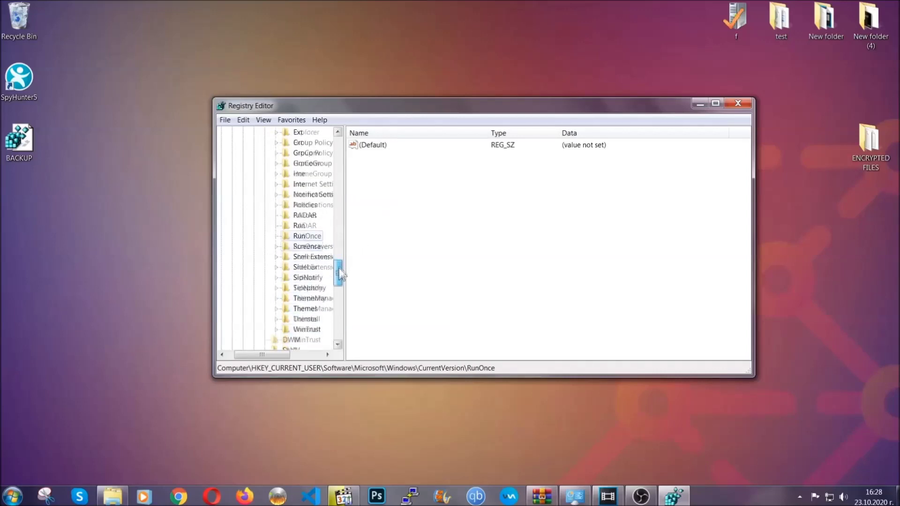
# Delete the THE VIRUS value from the Run key and close Registry Editor.
pyautogui.click(299, 226)
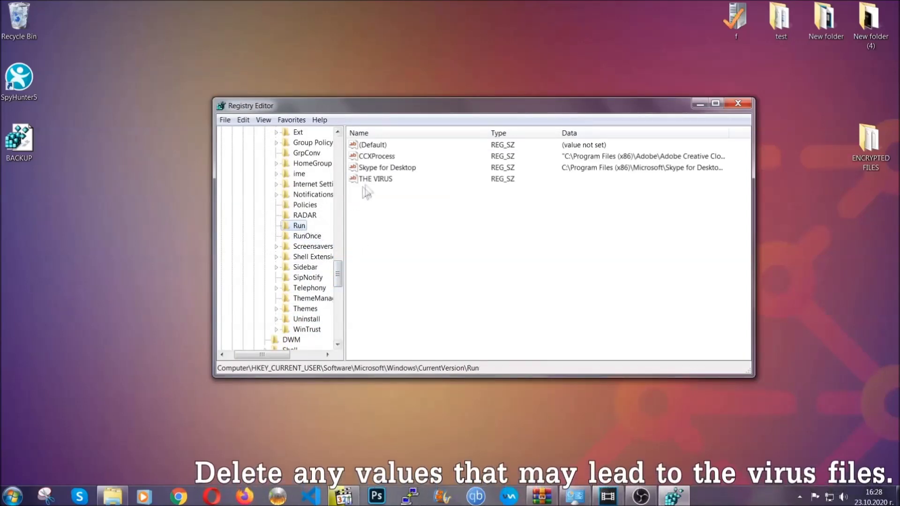
pyautogui.click(369, 179)
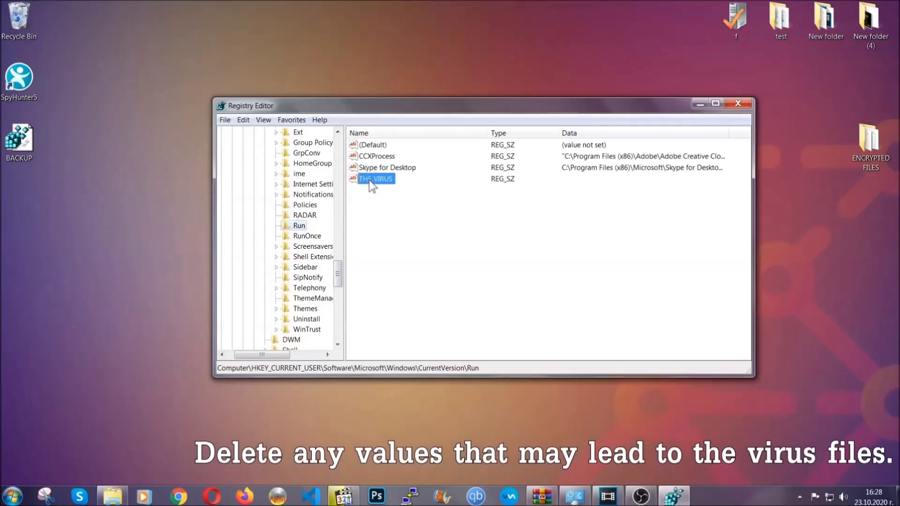
pyautogui.rightClick(370, 181)
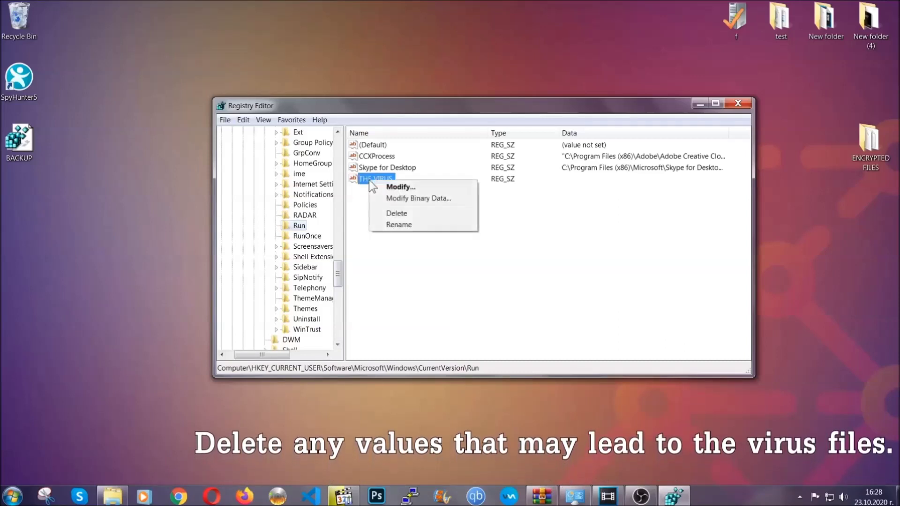
pyautogui.click(389, 214)
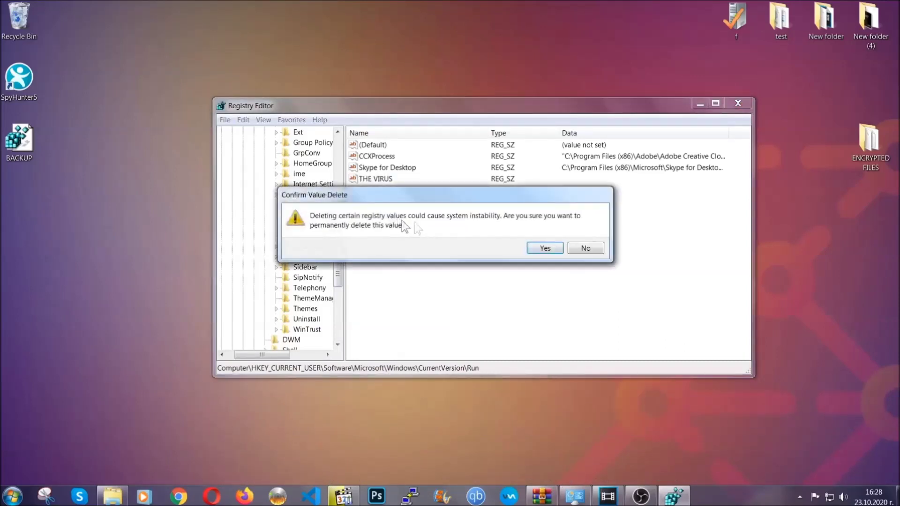
pyautogui.click(545, 248)
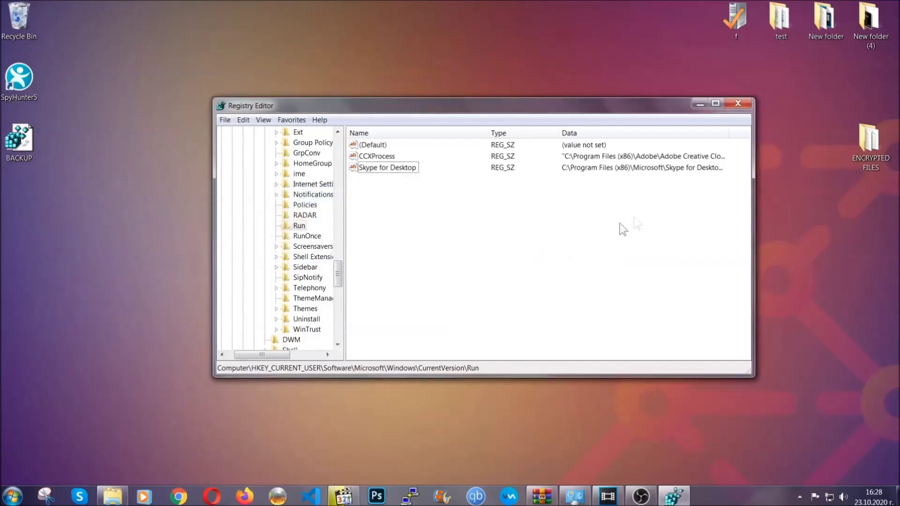
pyautogui.click(737, 103)
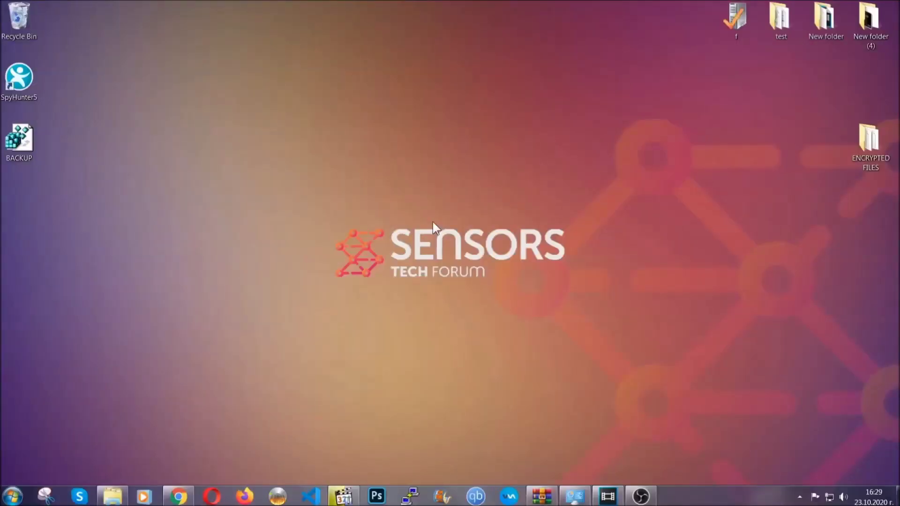
# Return to Chrome's ransomware file-recovery article and scroll to its Methods 1–6 list.
pyautogui.click(179, 497)
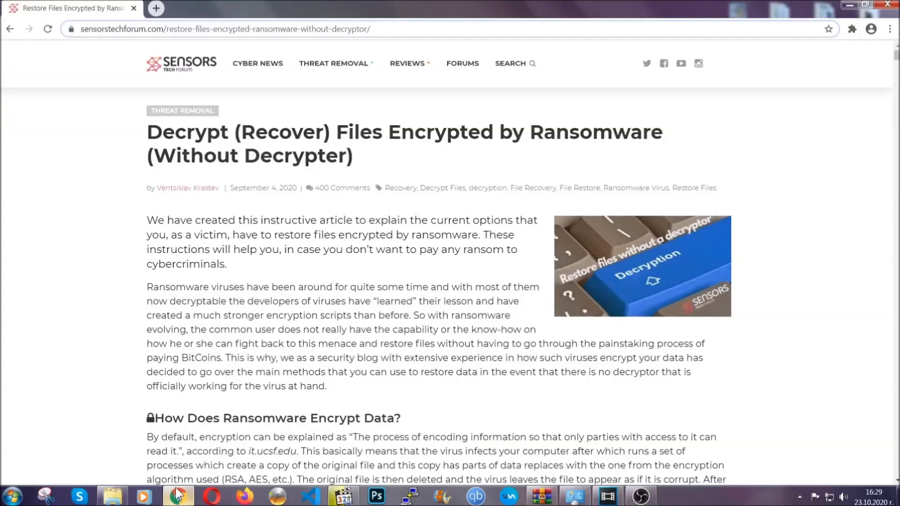
pyautogui.moveTo(81, 29); pyautogui.dragTo(406, 33)
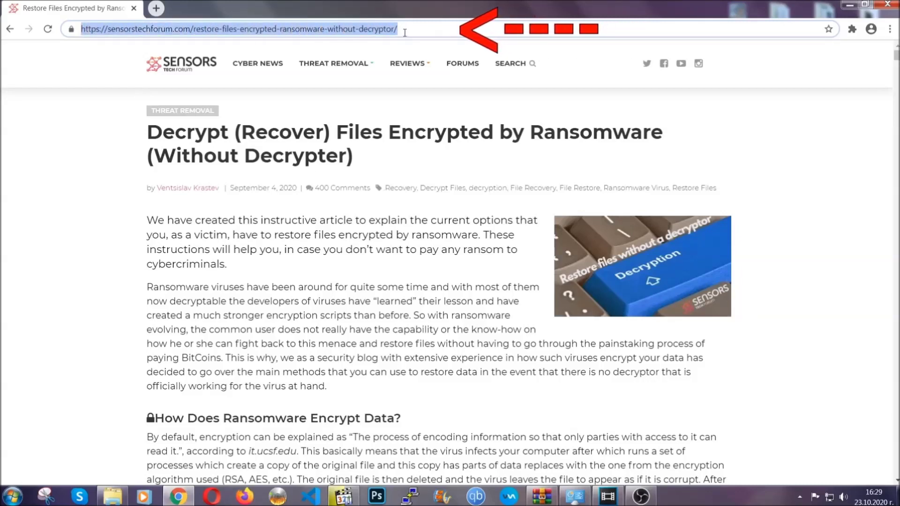
pyautogui.moveTo(418, 114)
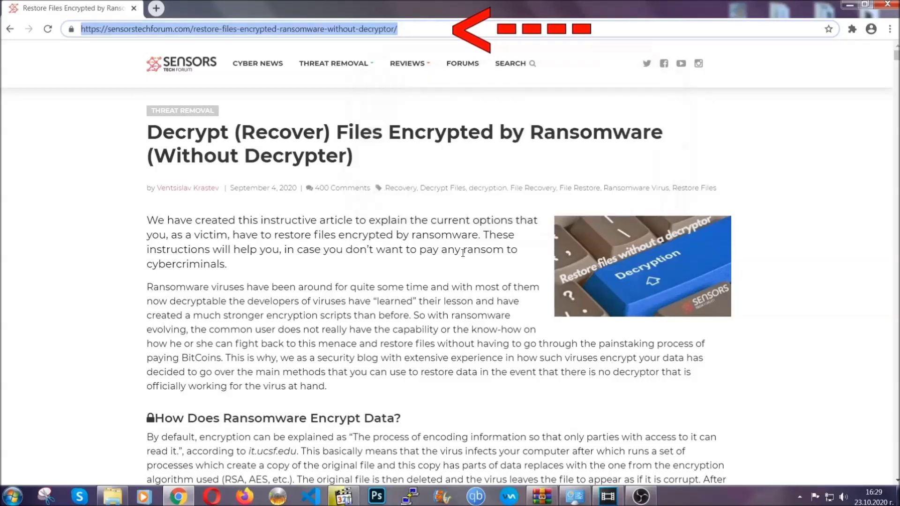
pyautogui.scroll(-5, 462, 256)
pyautogui.scroll(-7, 462, 255)
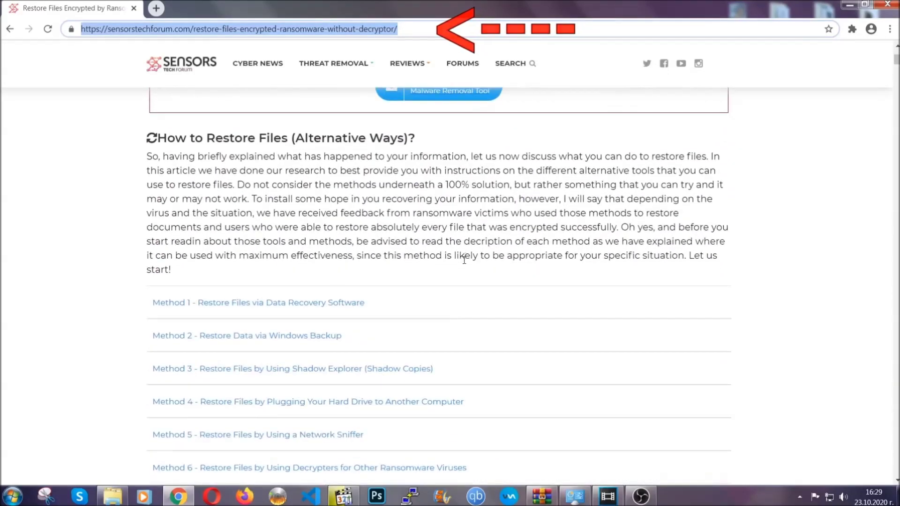
pyautogui.scroll(-3, 463, 256)
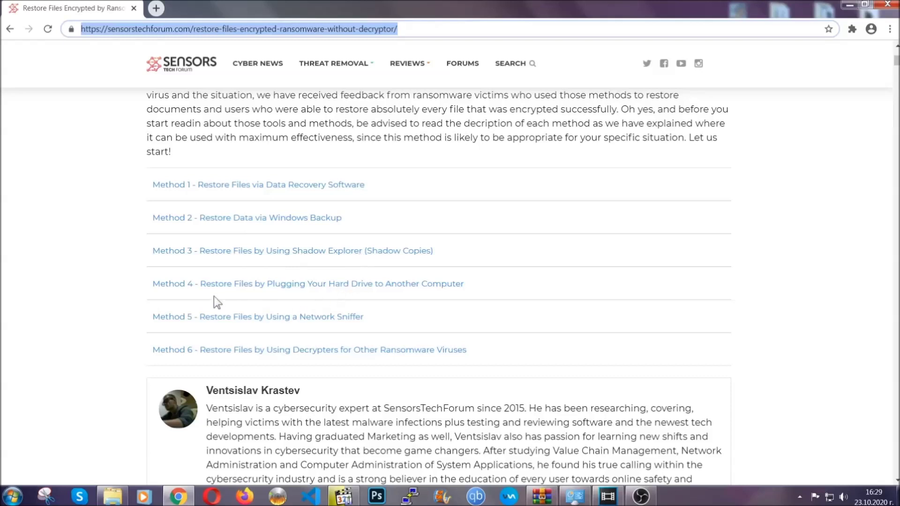
# Expand Method 2, "Restore Data via Windows Backup", and read its situation and difficulty notes.
pyautogui.click(281, 216)
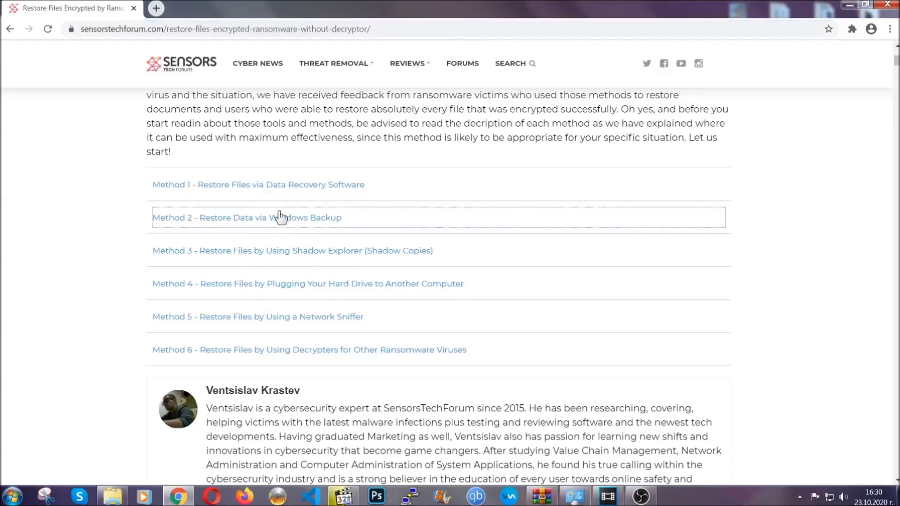
pyautogui.moveTo(261, 283); pyautogui.dragTo(320, 358)
pyautogui.click(319, 352)
pyautogui.scroll(-4, 322, 350)
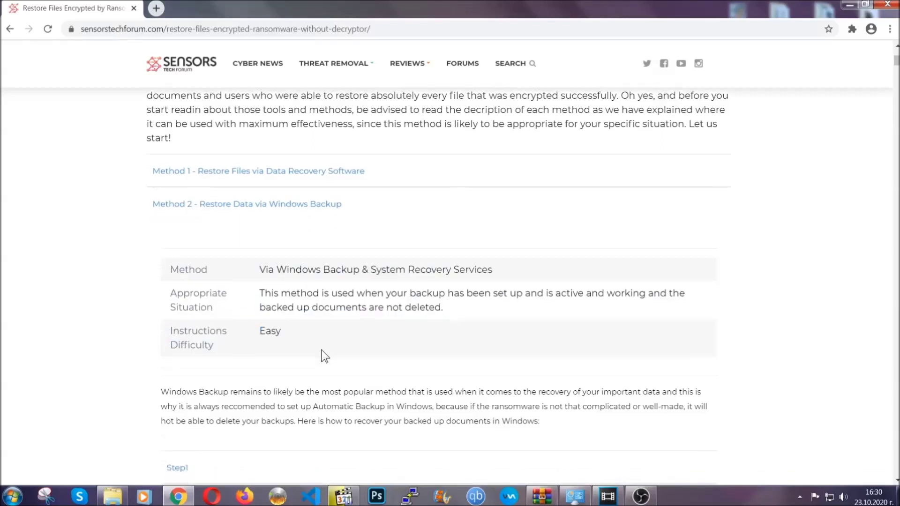
pyautogui.scroll(-1, 321, 350)
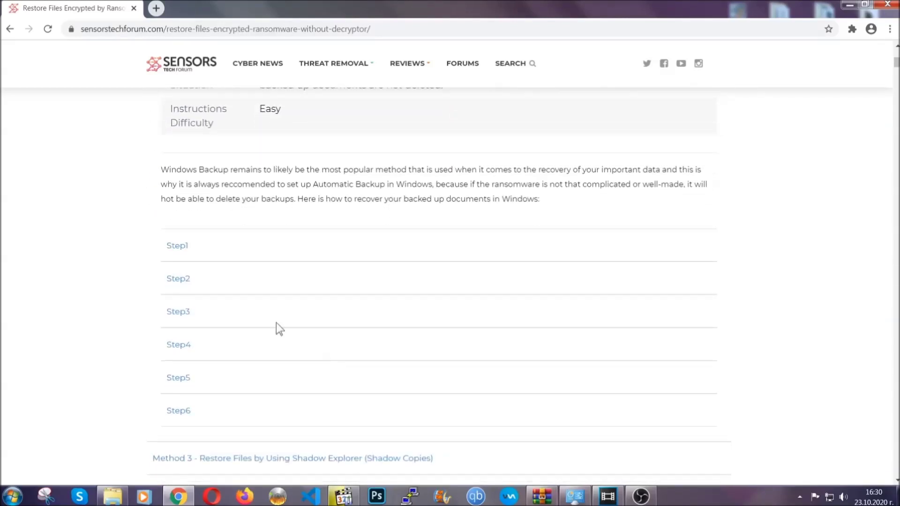
# Expand Step1, Step2 and Step3 of Method 2 and scroll down to the author box.
pyautogui.click(178, 246)
pyautogui.scroll(-5, 421, 290)
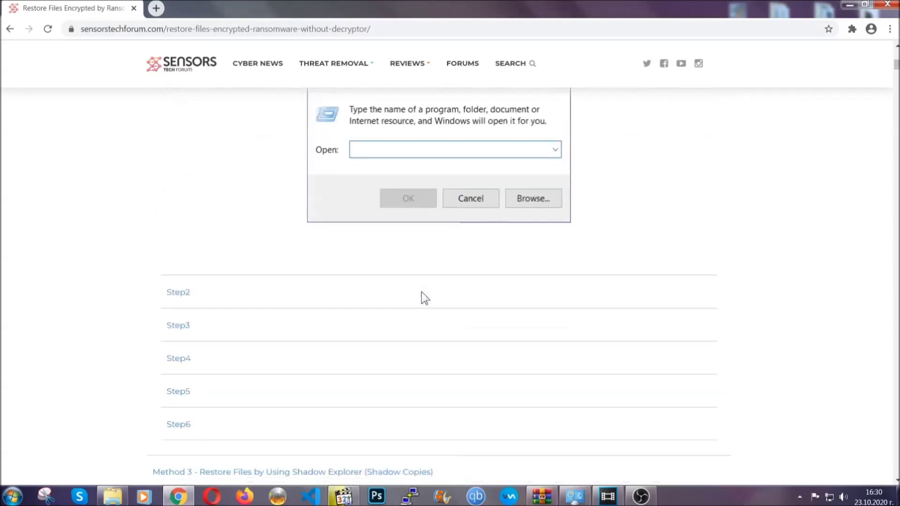
pyautogui.click(213, 293)
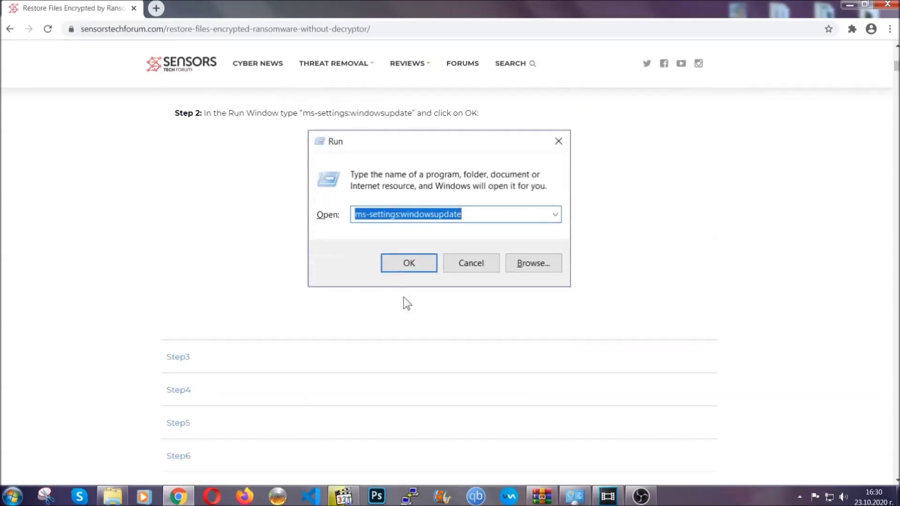
pyautogui.click(263, 341)
pyautogui.scroll(-3, 343, 317)
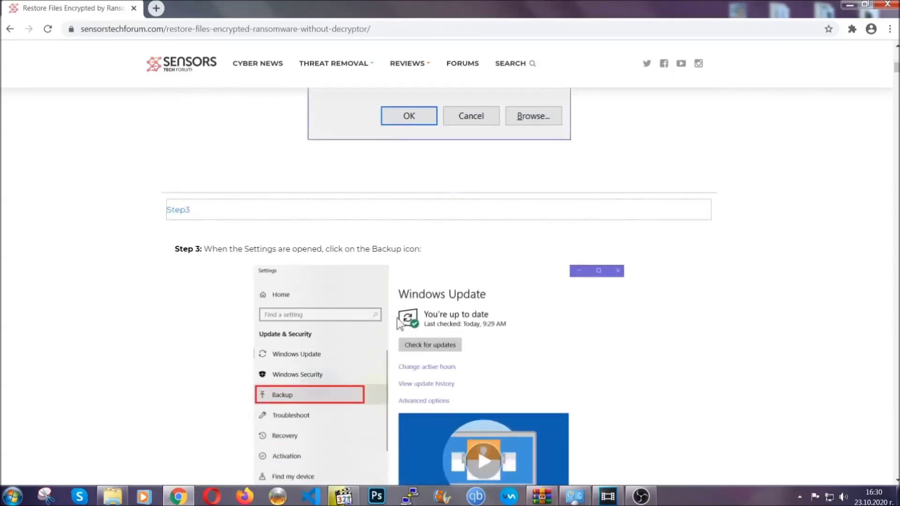
pyautogui.scroll(-1, 397, 320)
pyautogui.scroll(-5, 397, 318)
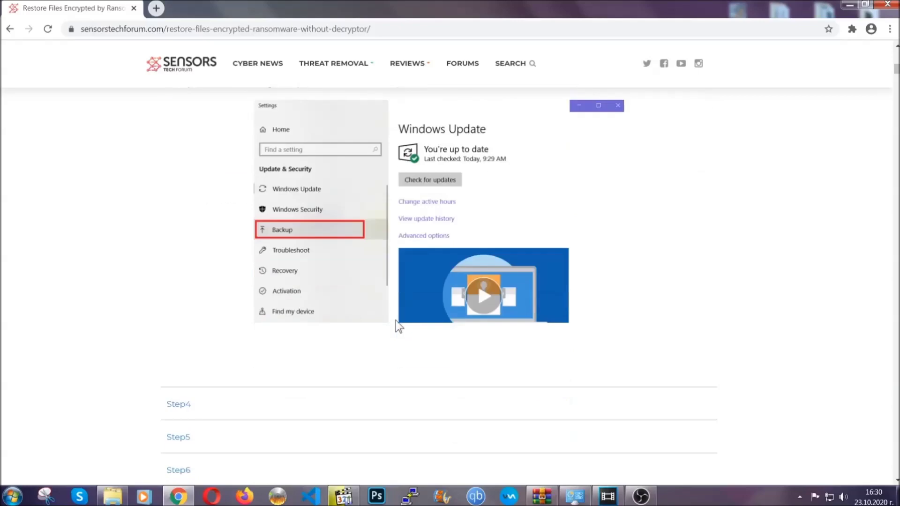
pyautogui.scroll(-8, 396, 323)
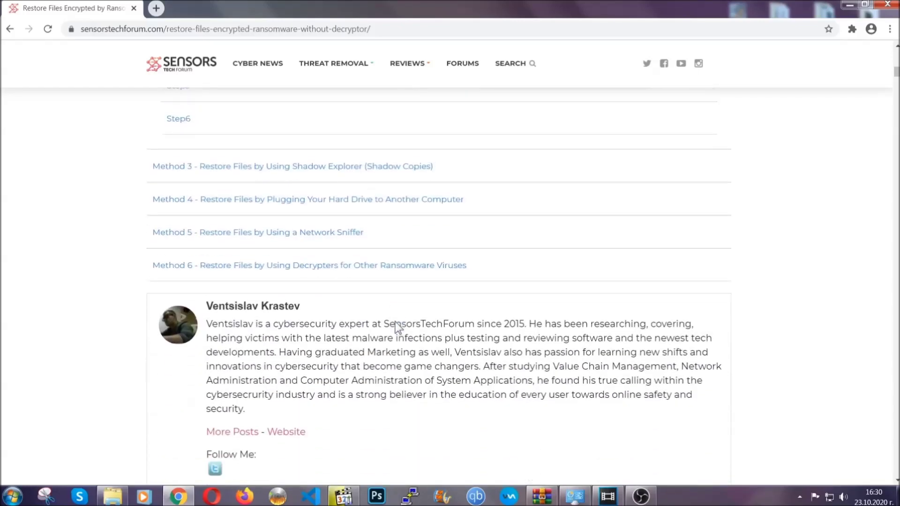